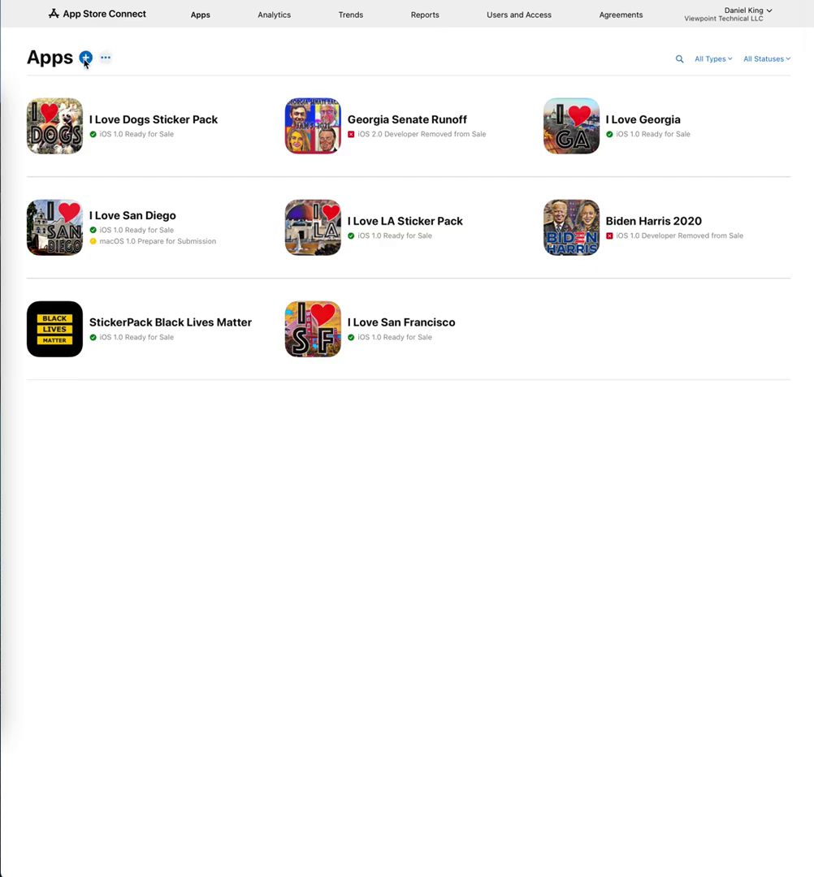
- Start a new iOS app named 'I Love Cats'
left_click(86, 60)
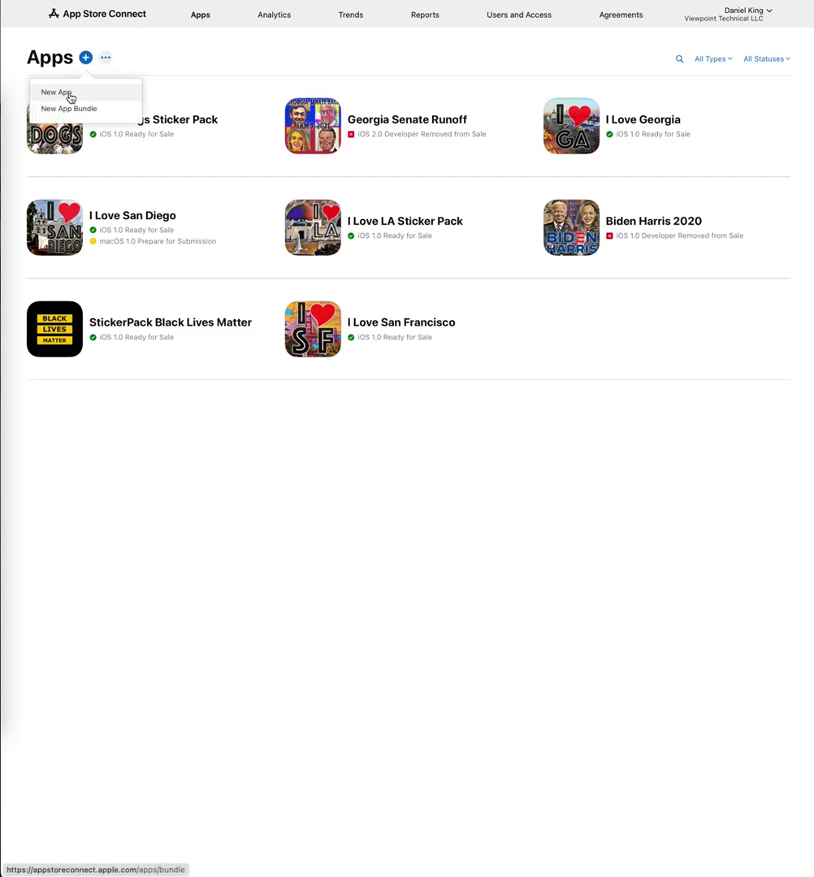
left_click(67, 93)
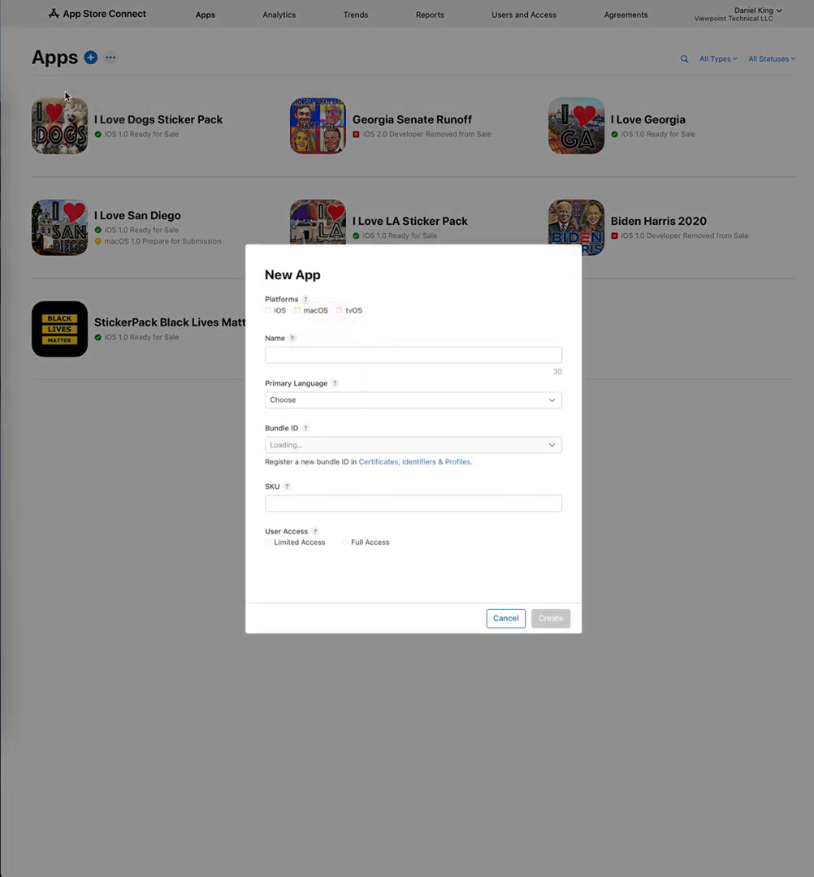
left_click(268, 311)
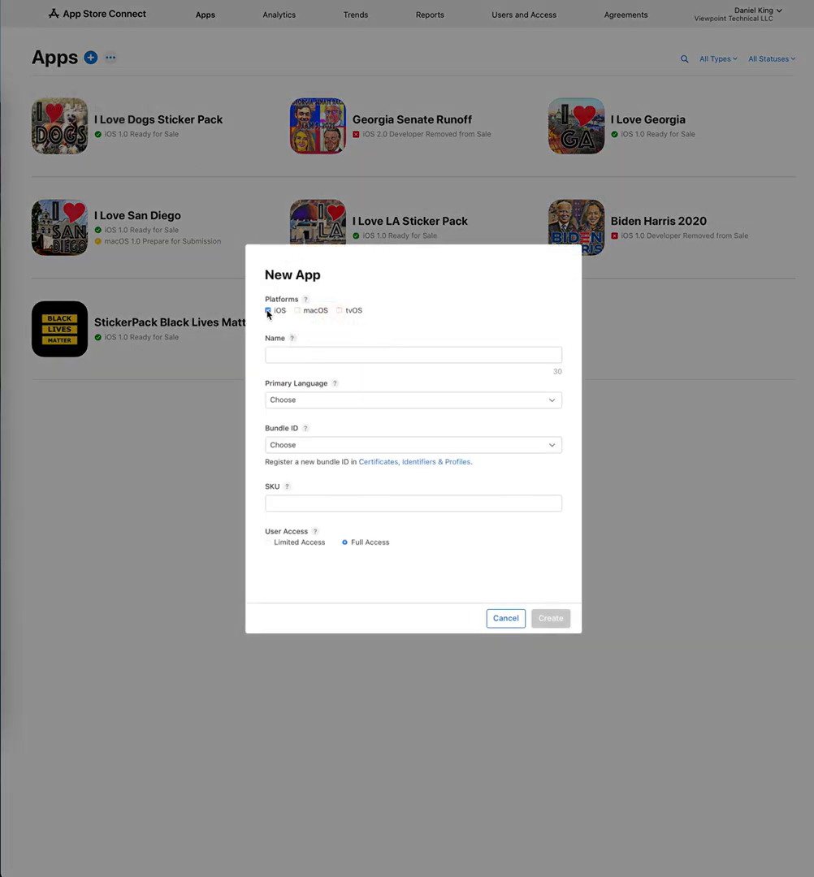
left_click(301, 355)
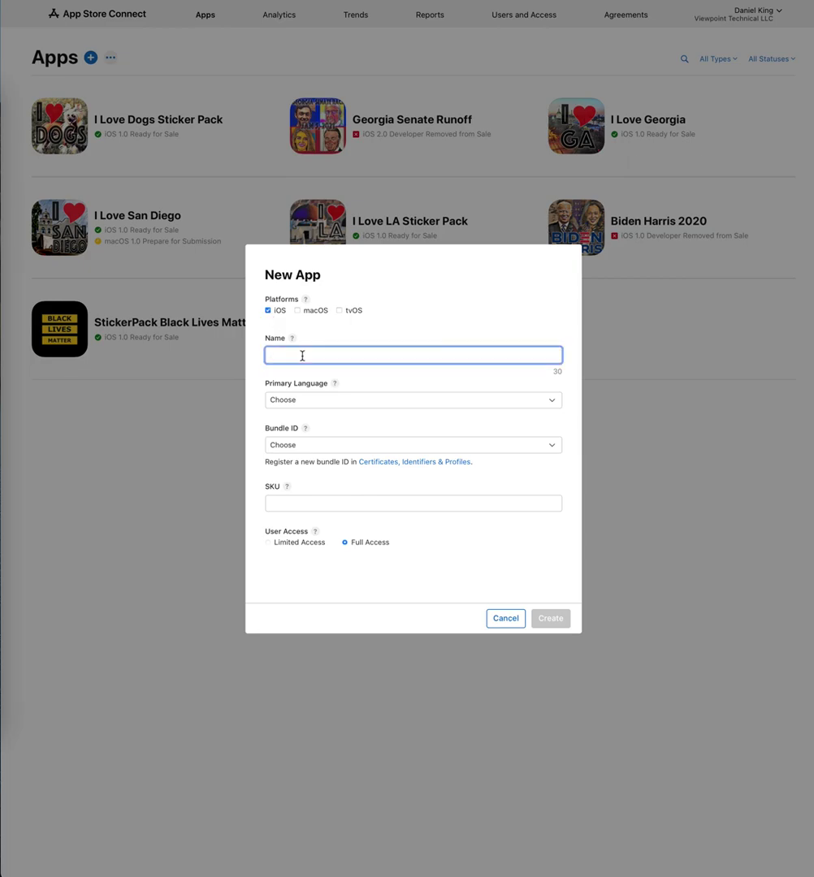
type("I Love C")
type("ats")
- Choose English (U.S.), bundle ID io.vptech.i-love-cats and SKU llovecats
left_click(488, 409)
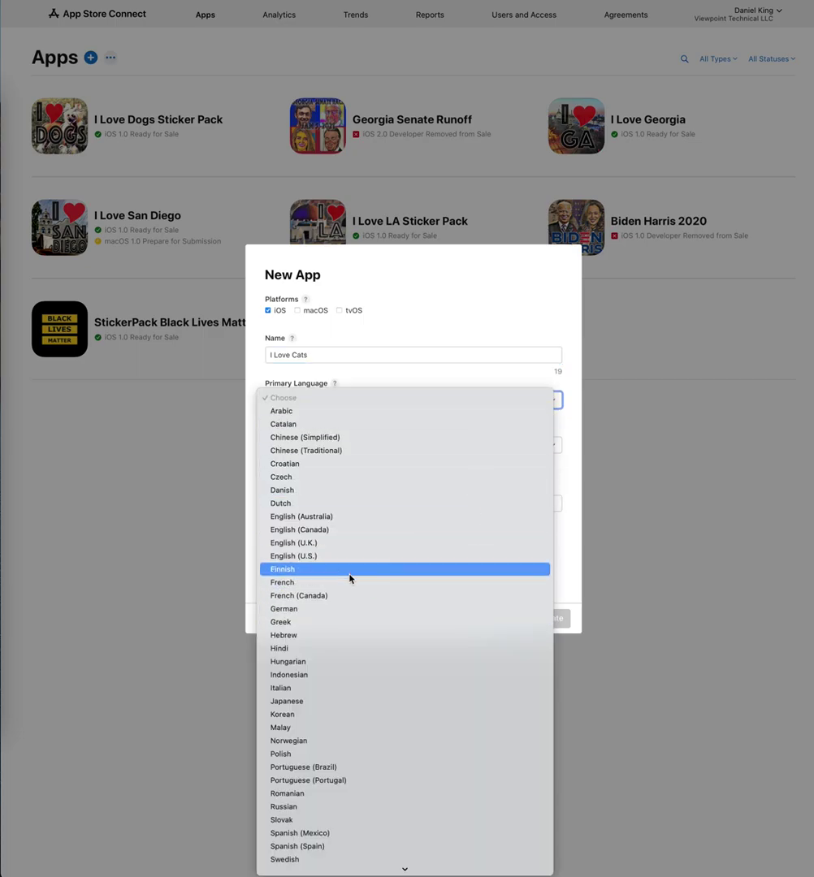
left_click(325, 557)
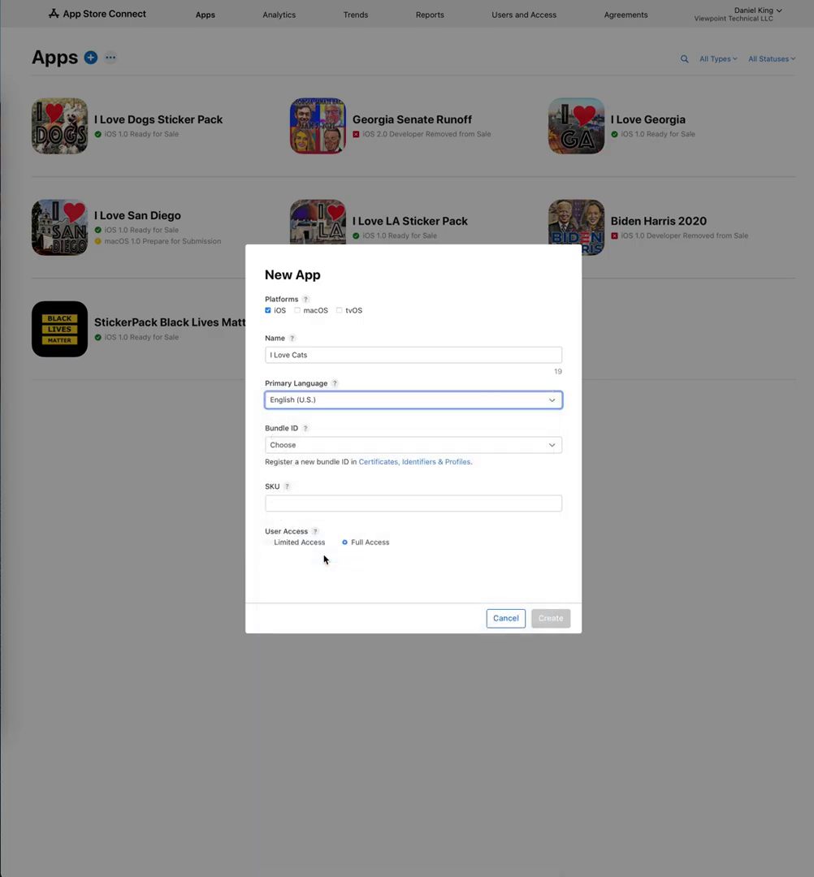
left_click(343, 446)
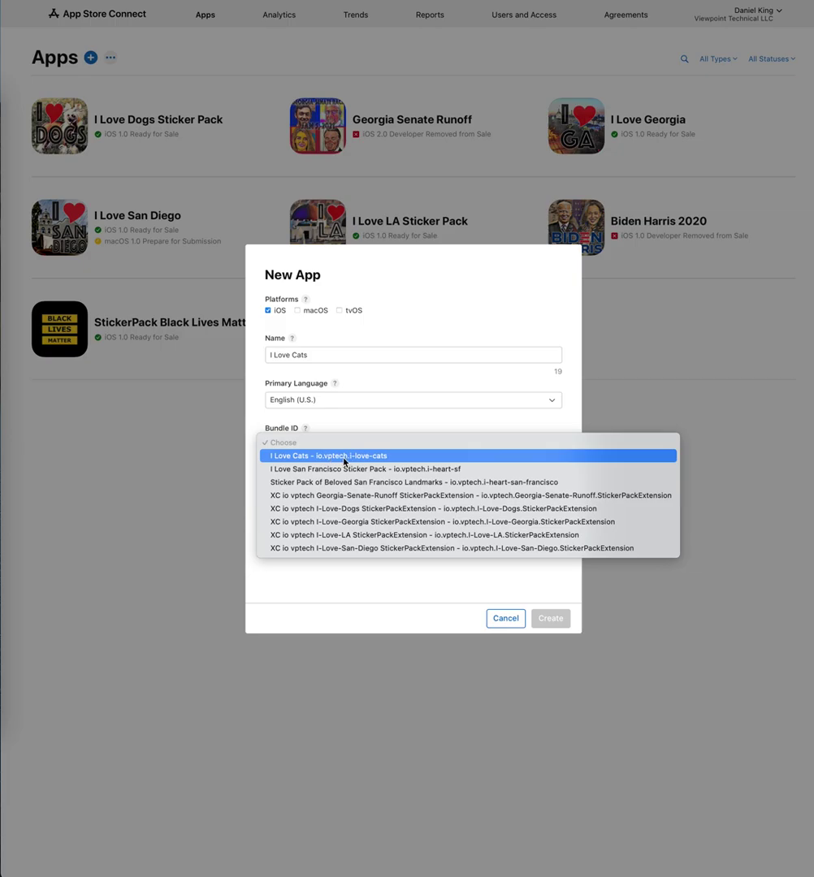
left_click(344, 457)
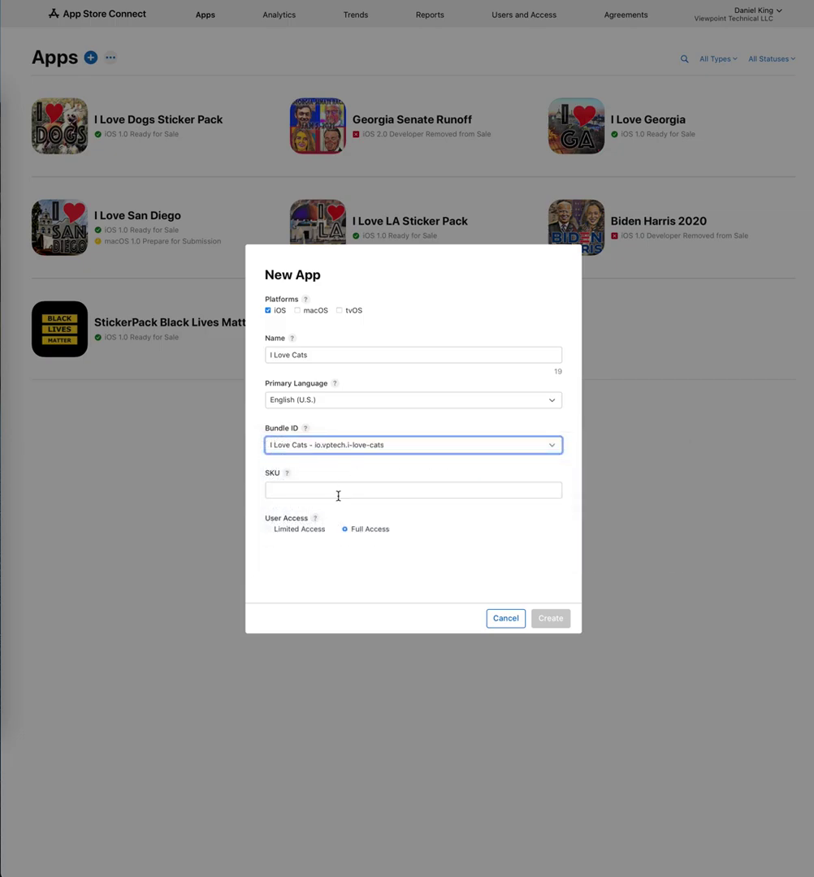
left_click(336, 491)
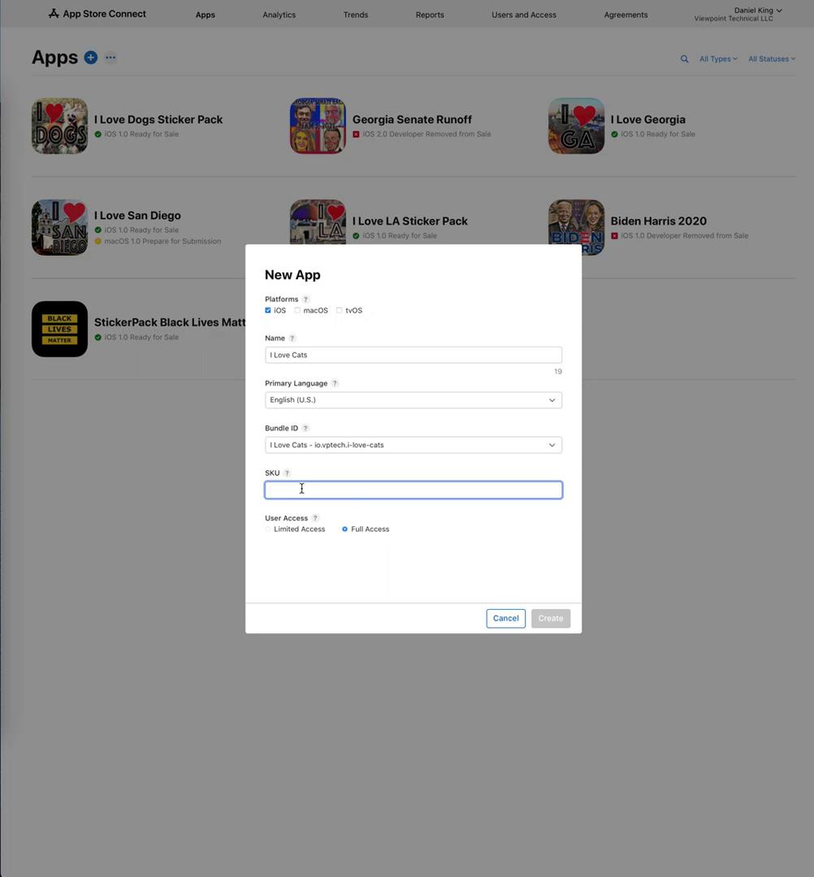
type("llovecat")
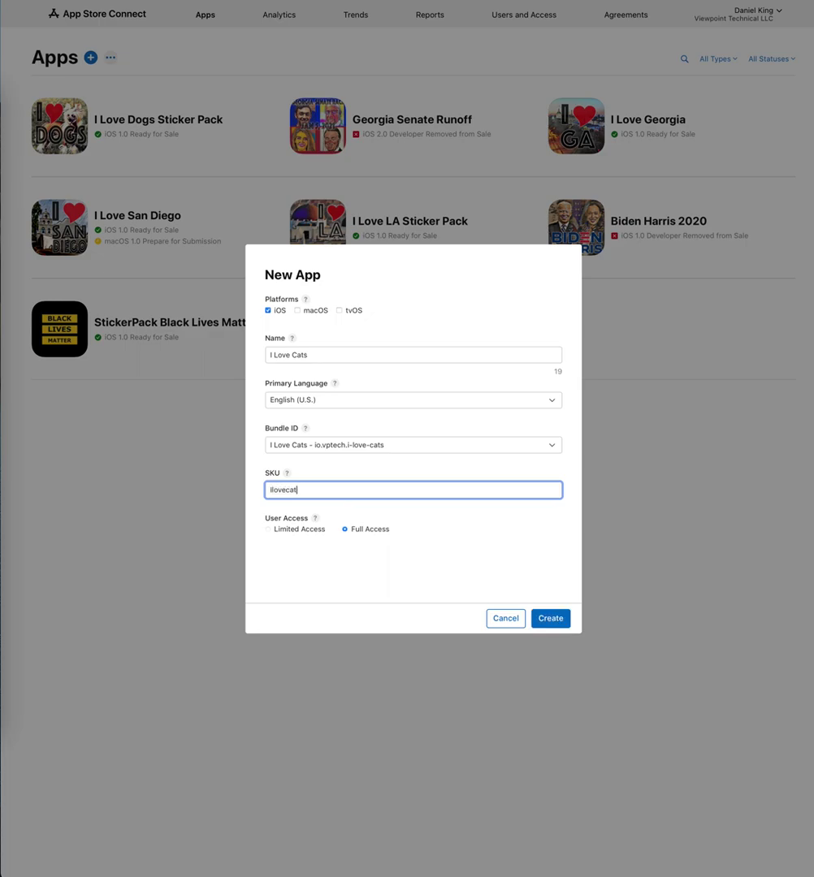
type("s")
- Submit the form and, after the name-taken error, append 'Sticker Pack' to the app name
left_click(547, 621)
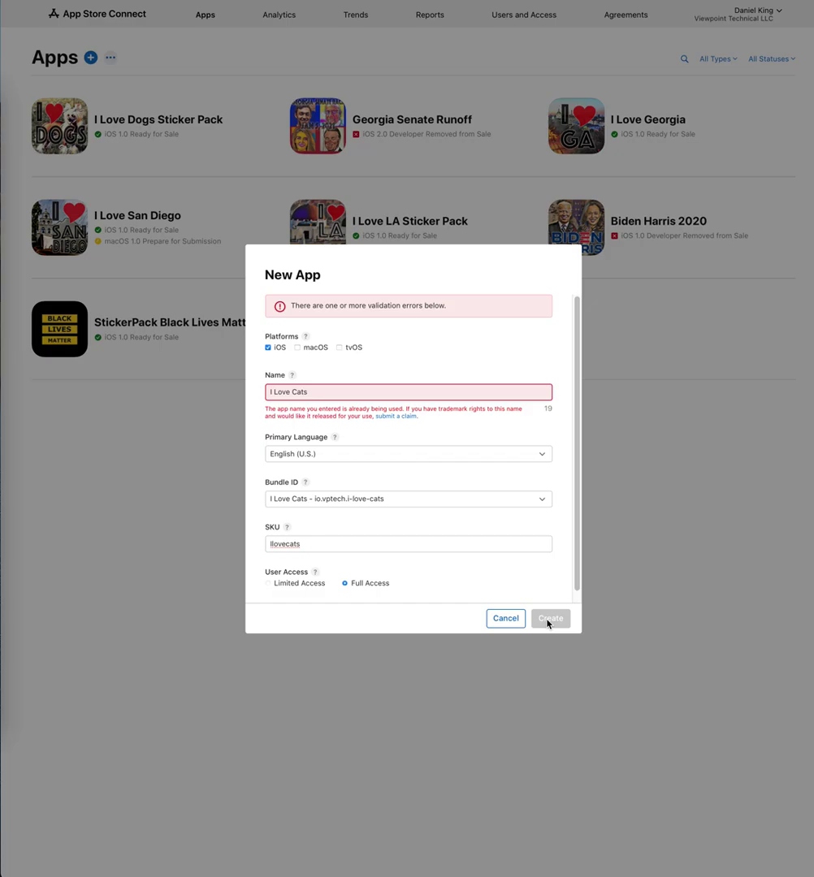
key("ctrl+plus")
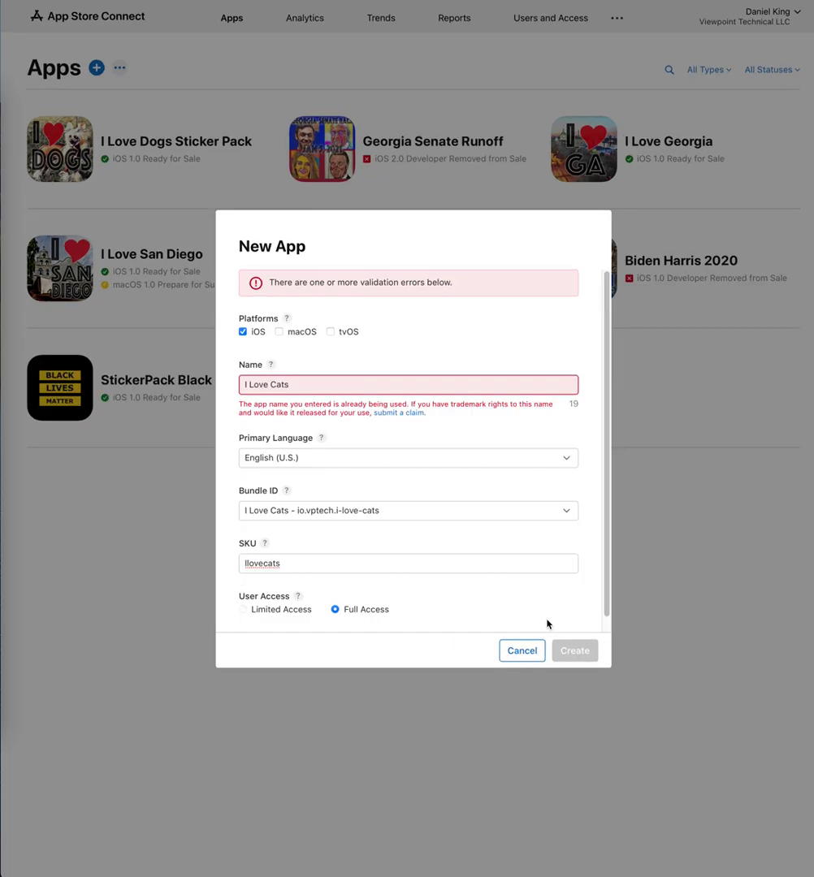
key("ctrl+plus")
key("ctrl+plus")
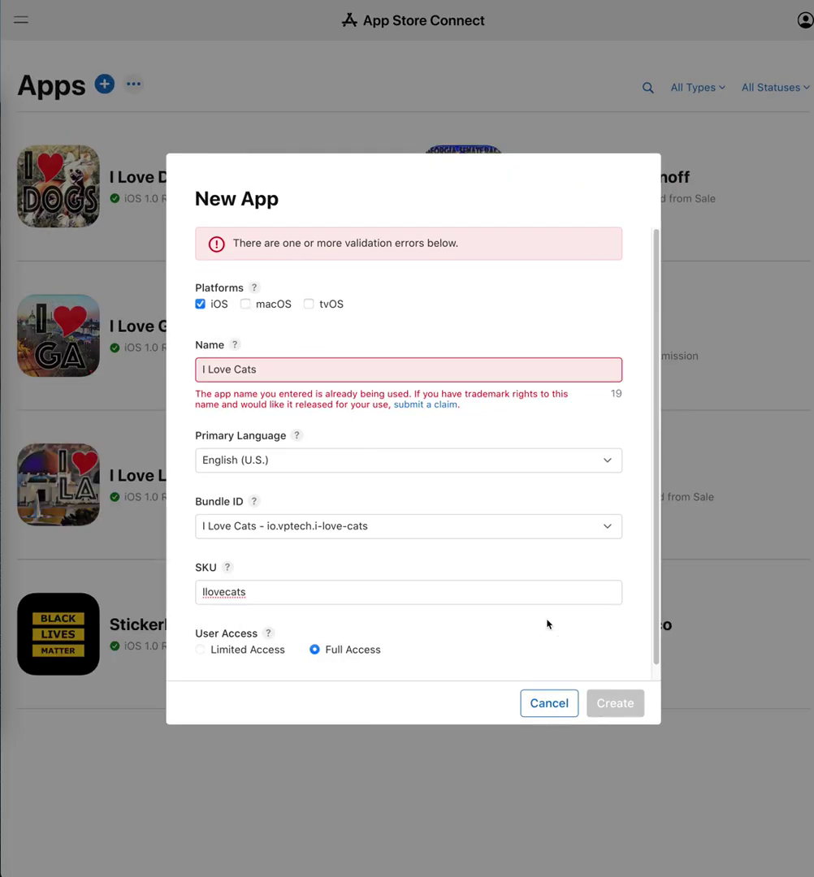
key("ctrl+plus")
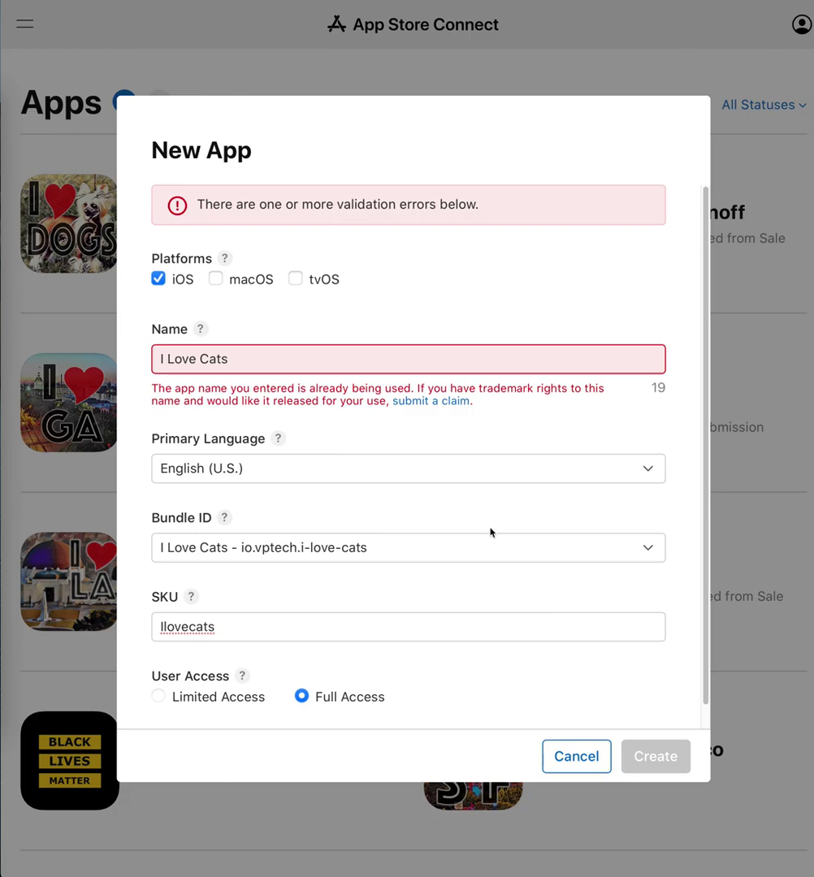
left_click(275, 366)
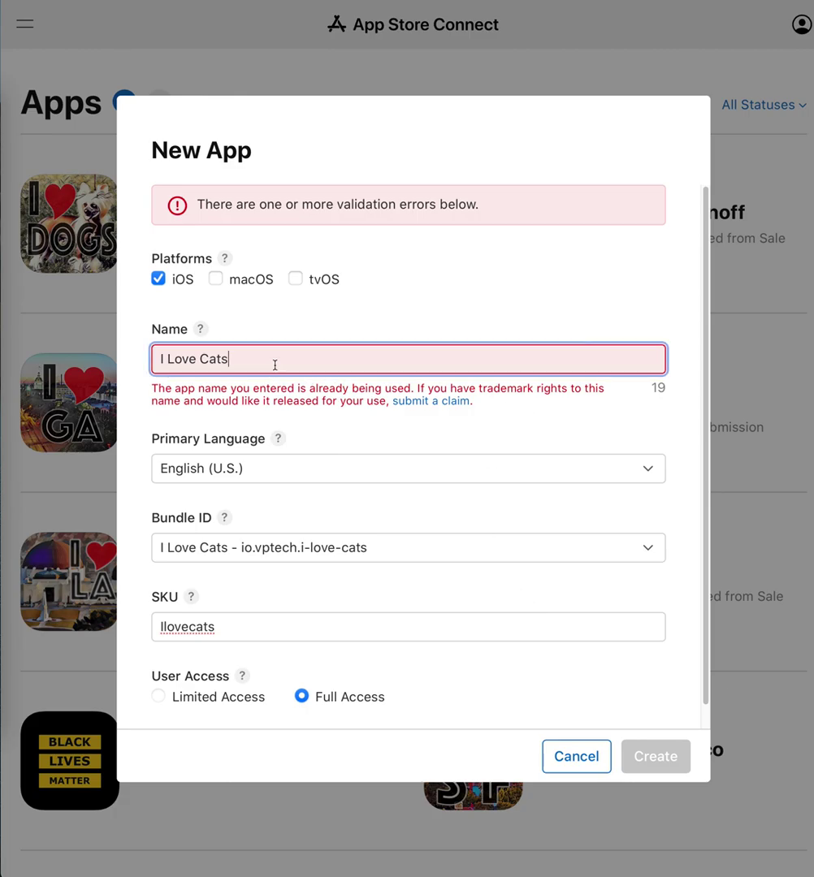
type(" Stic")
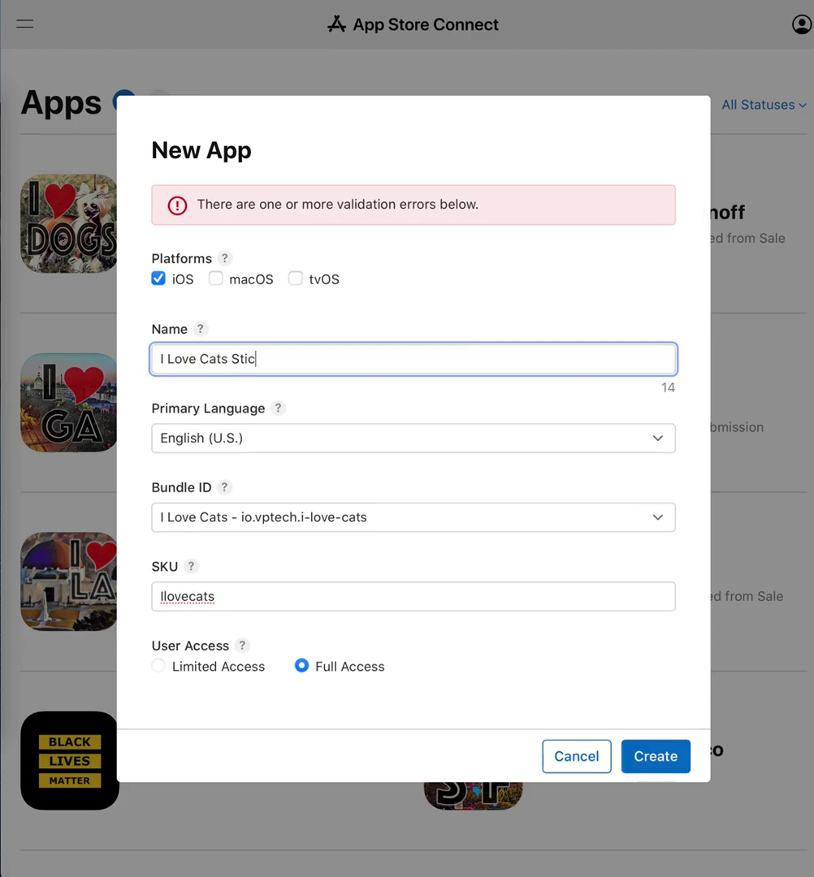
type("ker Pack")
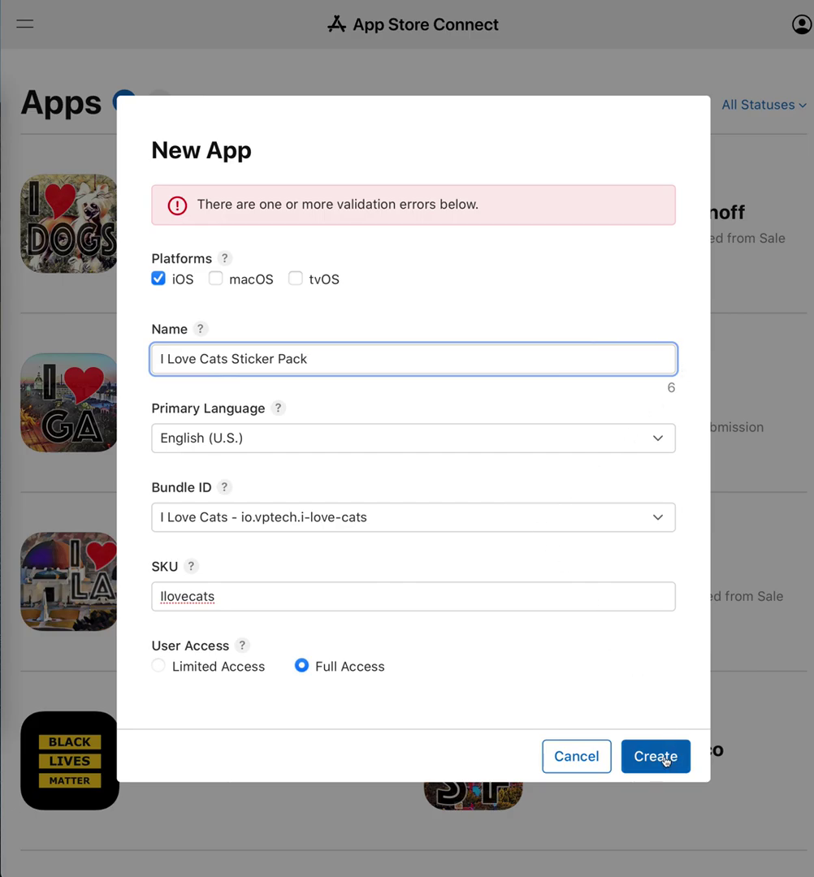
- Create the app as 'I Love Cats Sticker Pack' and scroll through its iOS App 1.0 sections
left_click(664, 760)
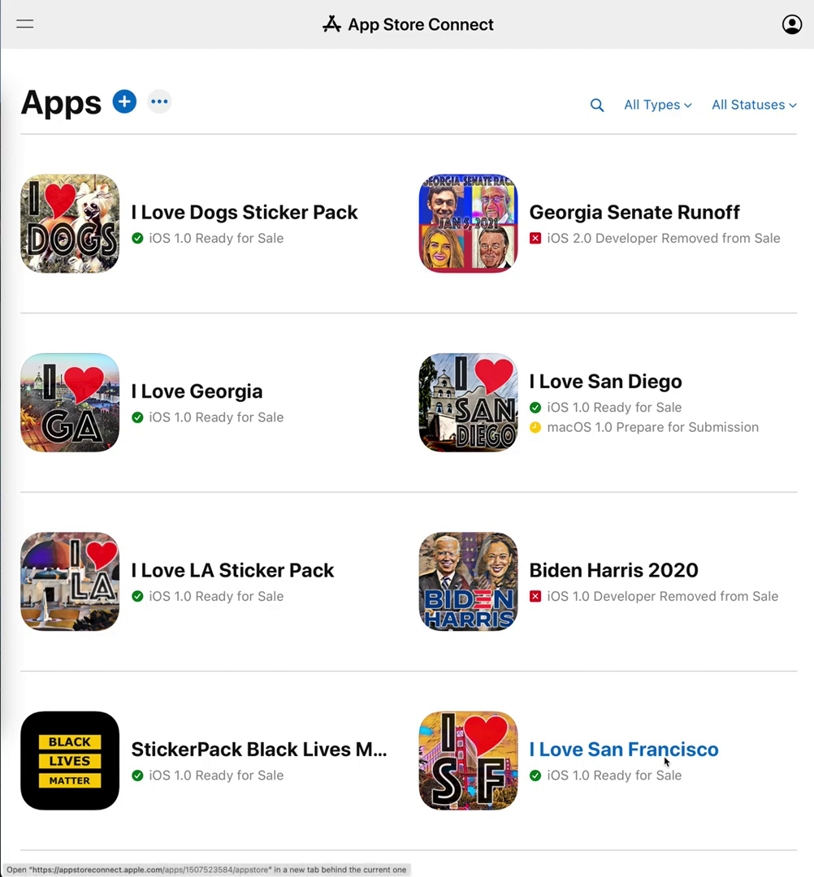
key("super+minus")
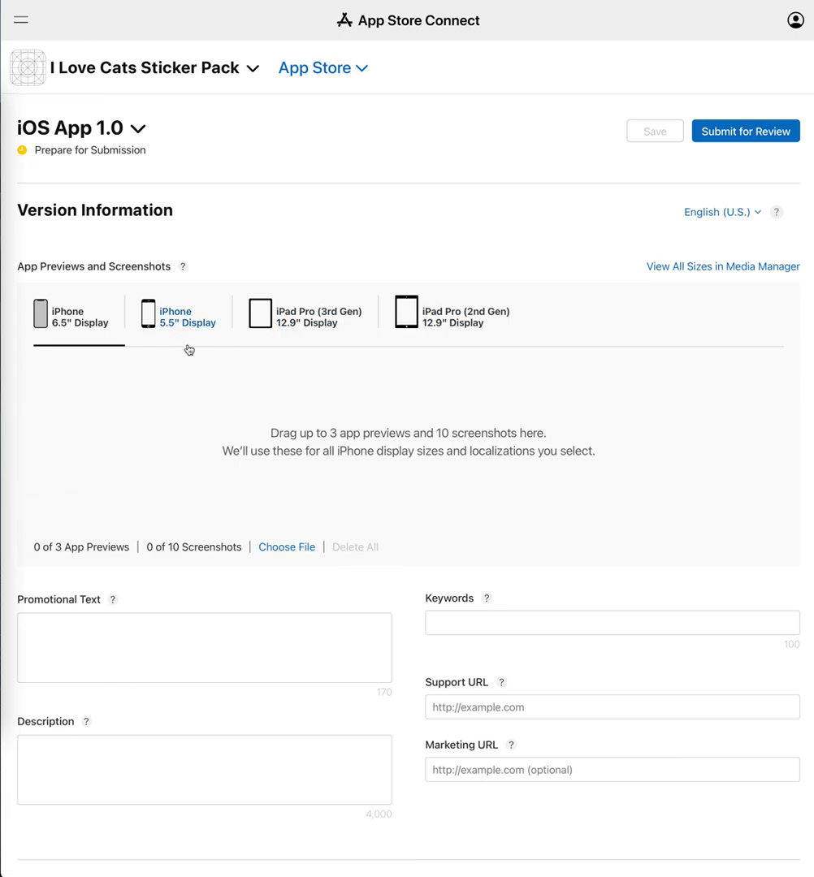
scroll(468, 419, "down", 3)
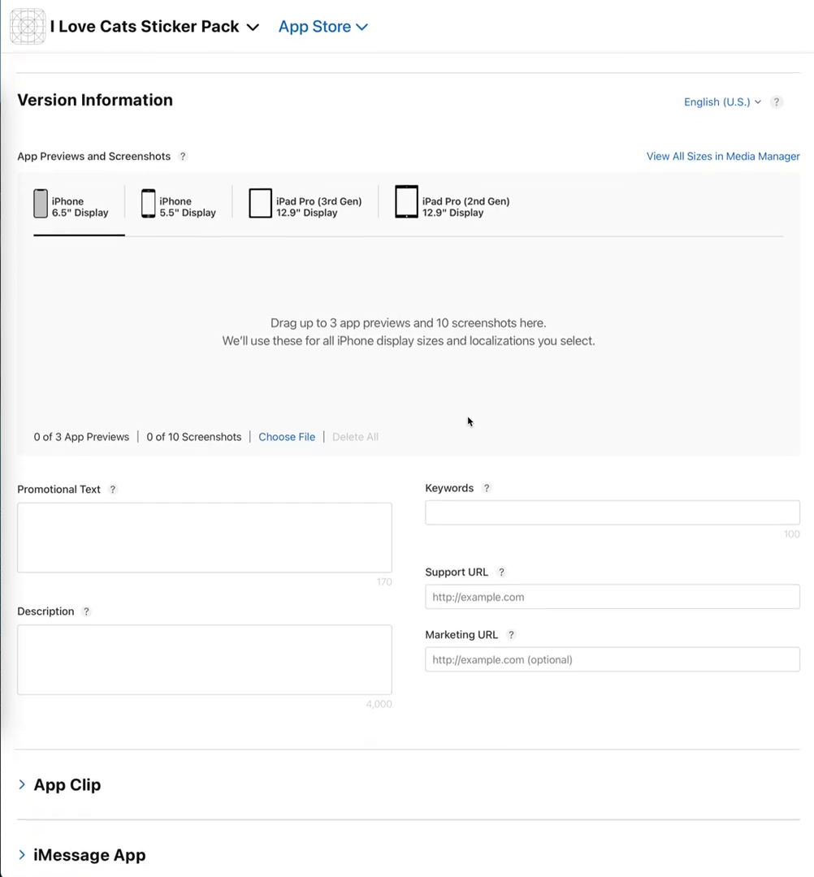
scroll(468, 421, "down", 3)
scroll(468, 420, "down", 3)
scroll(467, 421, "down", 3)
scroll(468, 421, "down", 2)
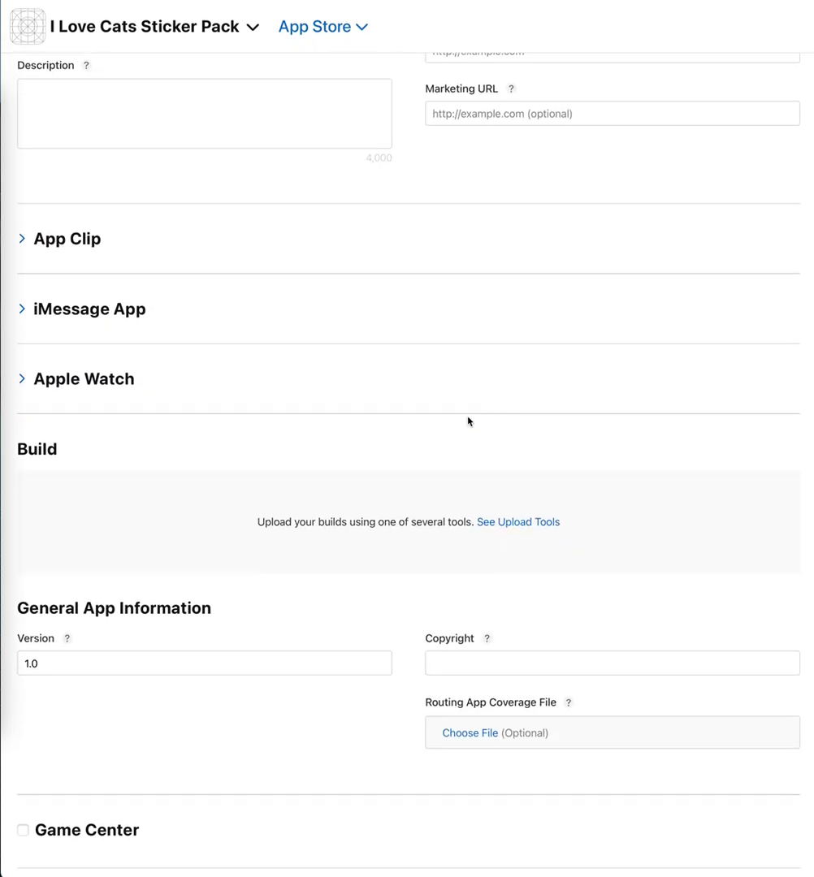
scroll(468, 421, "down", 3)
scroll(439, 413, "down", 2)
scroll(349, 463, "down", 3)
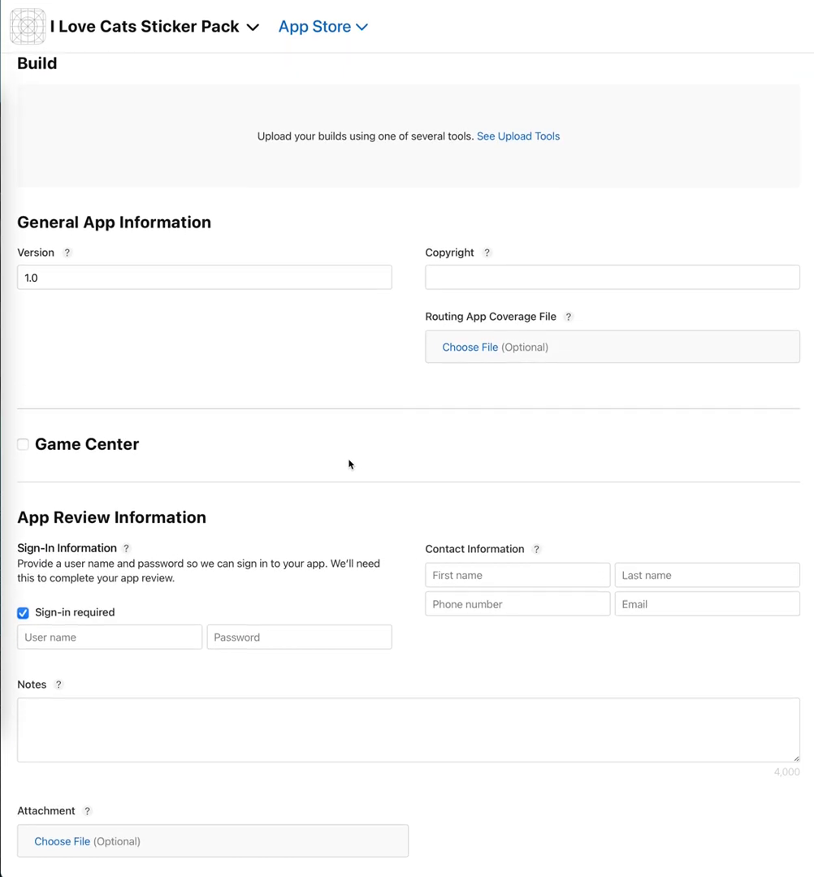
scroll(351, 464, "down", 4)
scroll(352, 464, "down", 4)
scroll(353, 464, "up", 8)
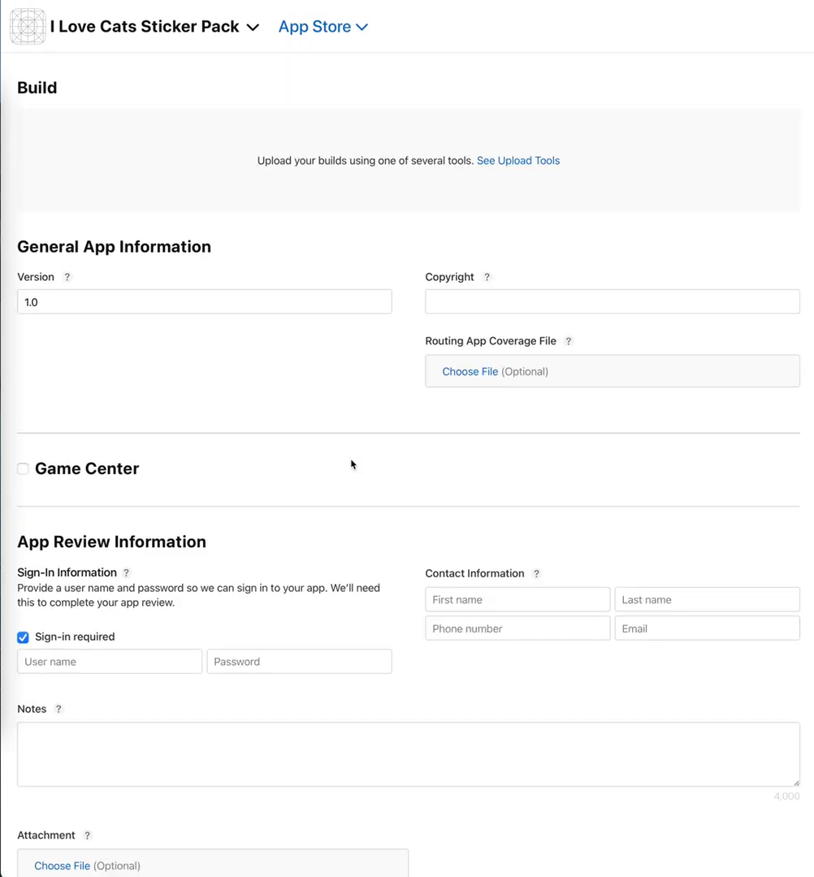
scroll(351, 463, "up", 10)
scroll(351, 464, "up", 5)
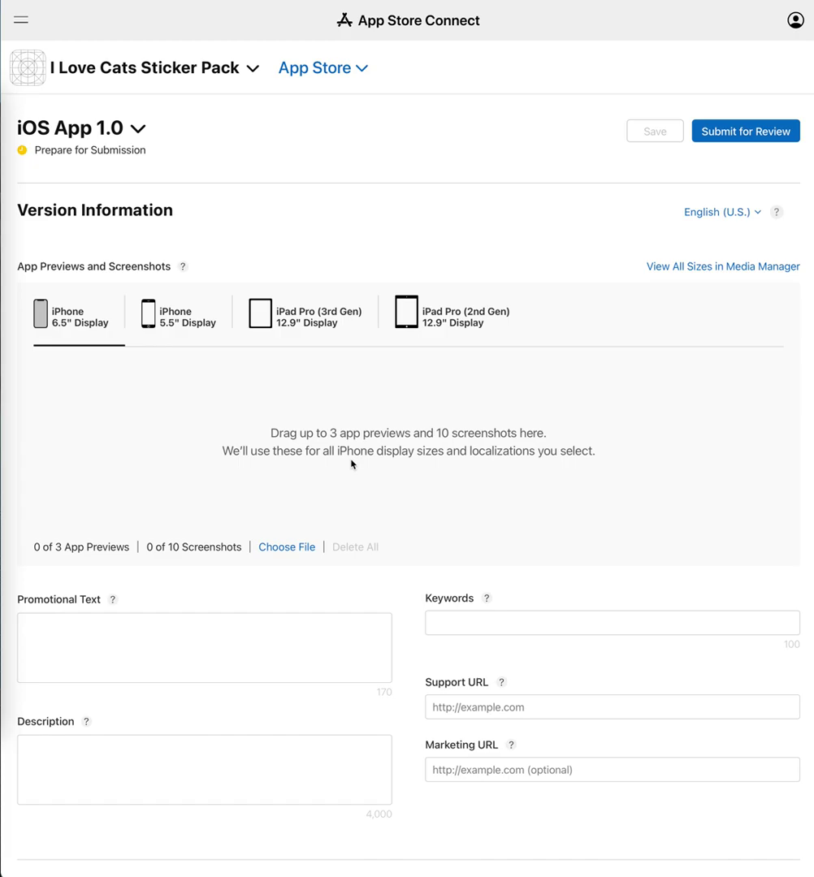
key("super+Tab")
key("super+Tab")
mouse_move(113, 599)
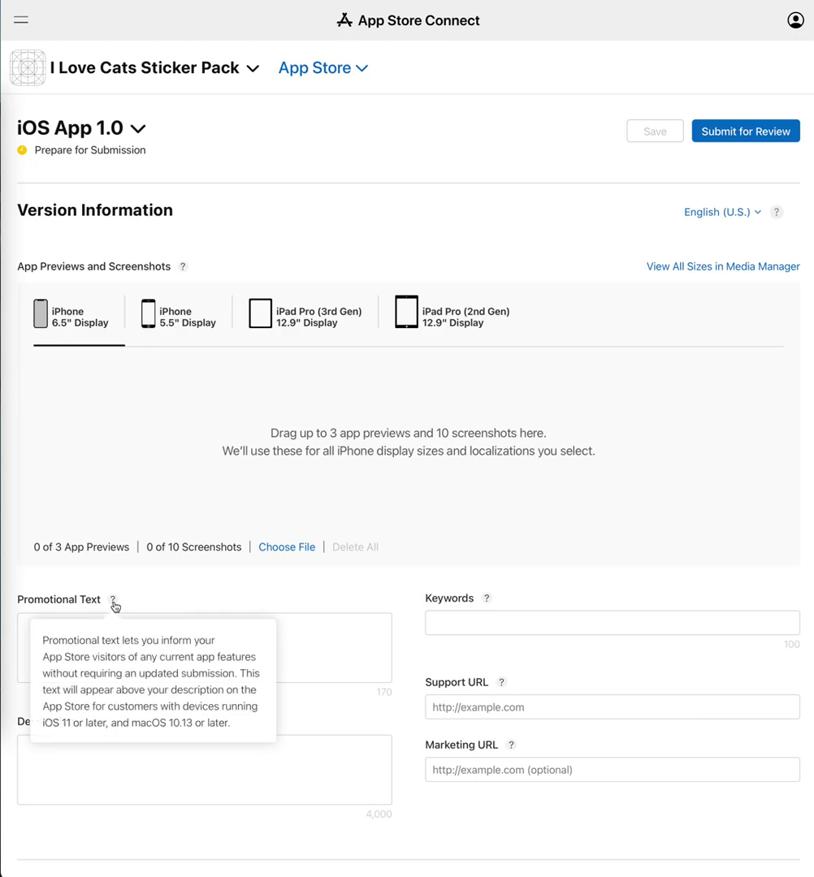
left_click(351, 635)
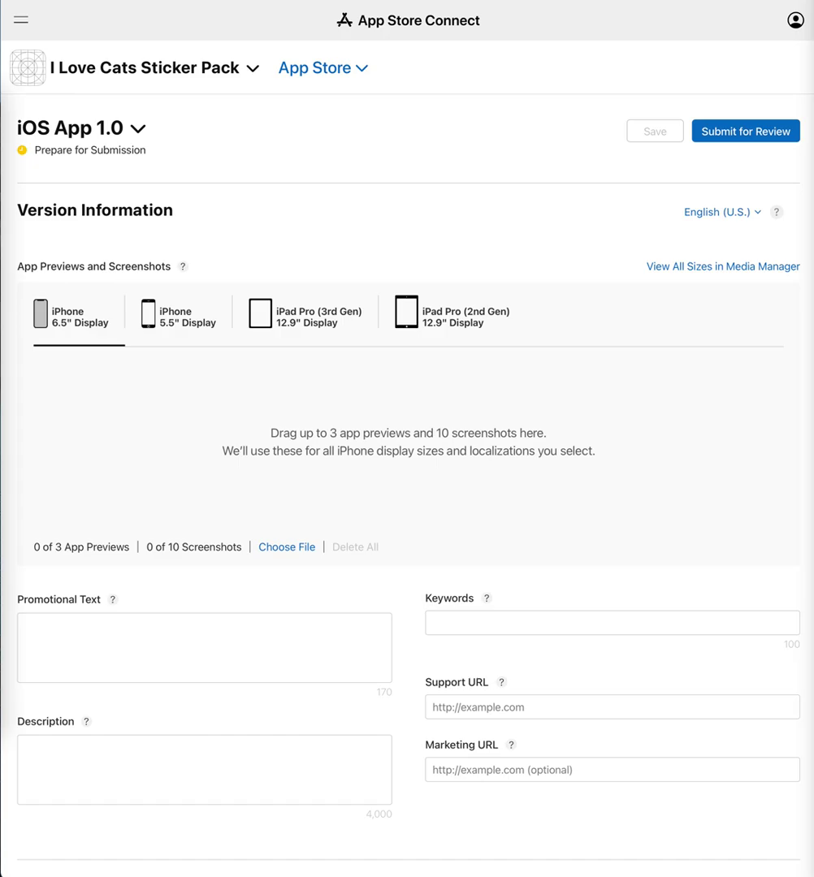
- Delete 'the' before 'feline' and 'king-of-the-jungle-sized' from the promotional text
left_click(168, 631)
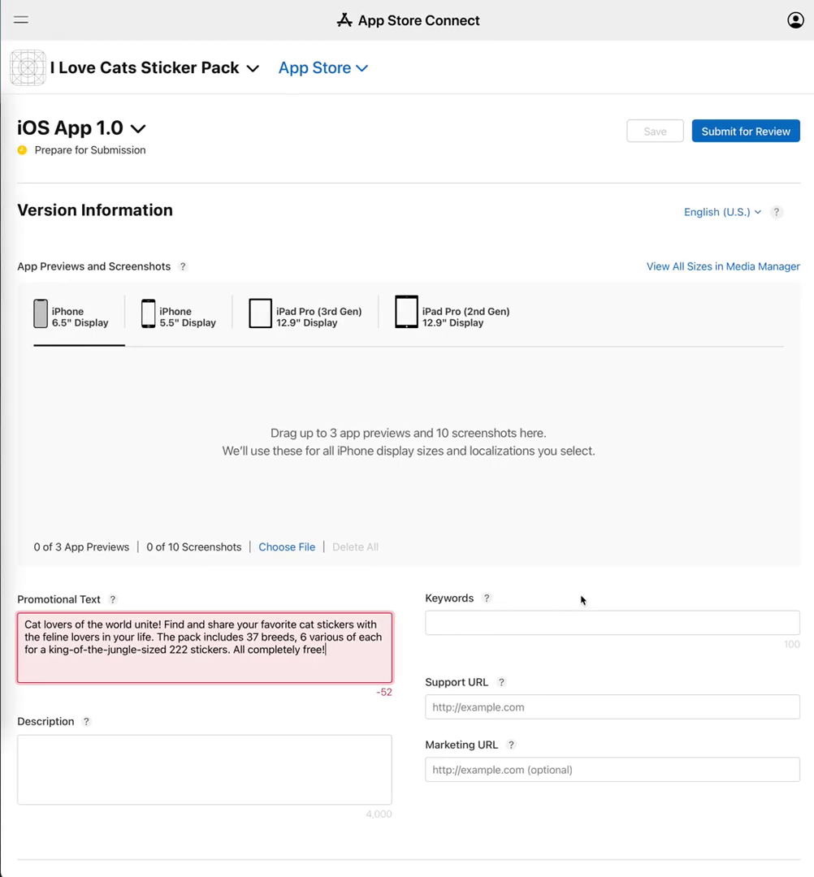
double_click(29, 638)
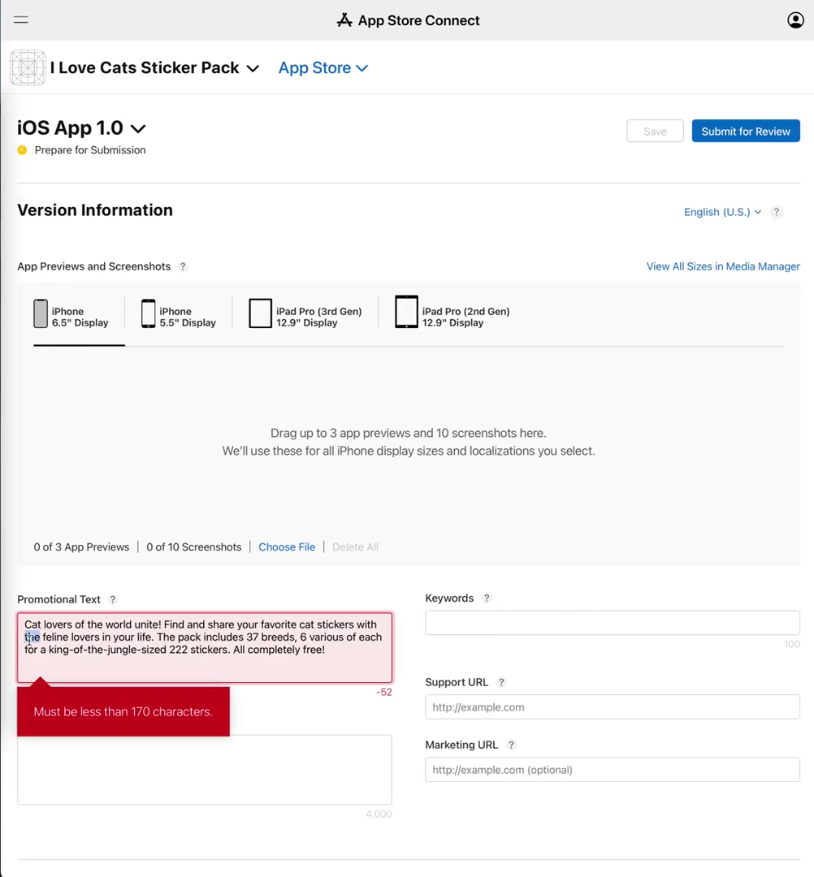
key("BackSpace")
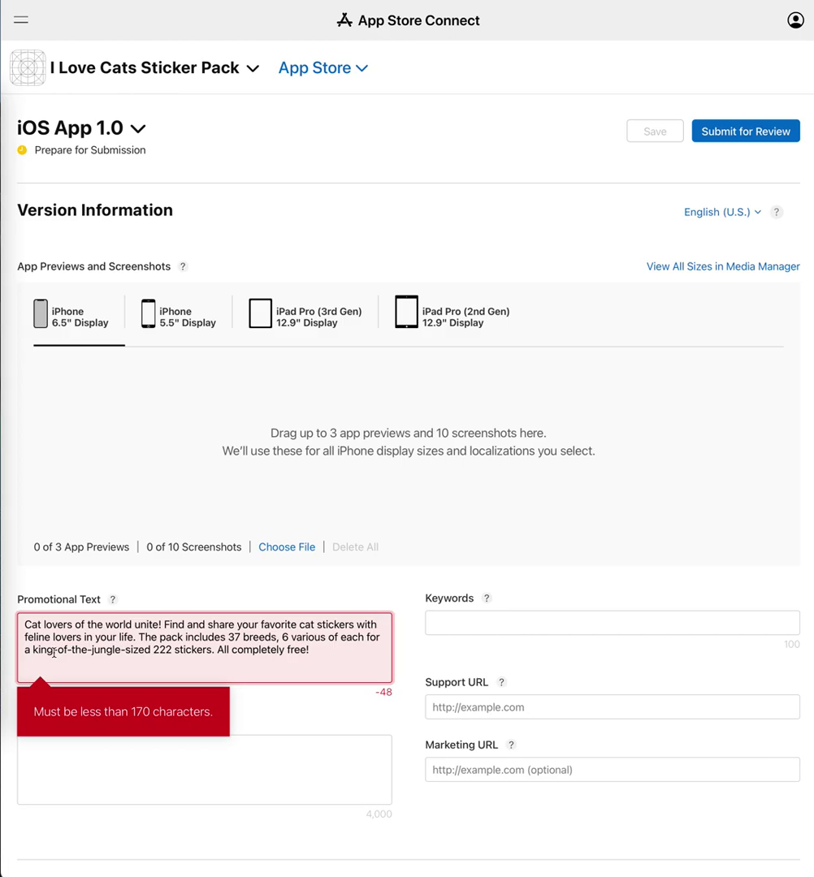
left_click_drag(151, 651, 33, 655)
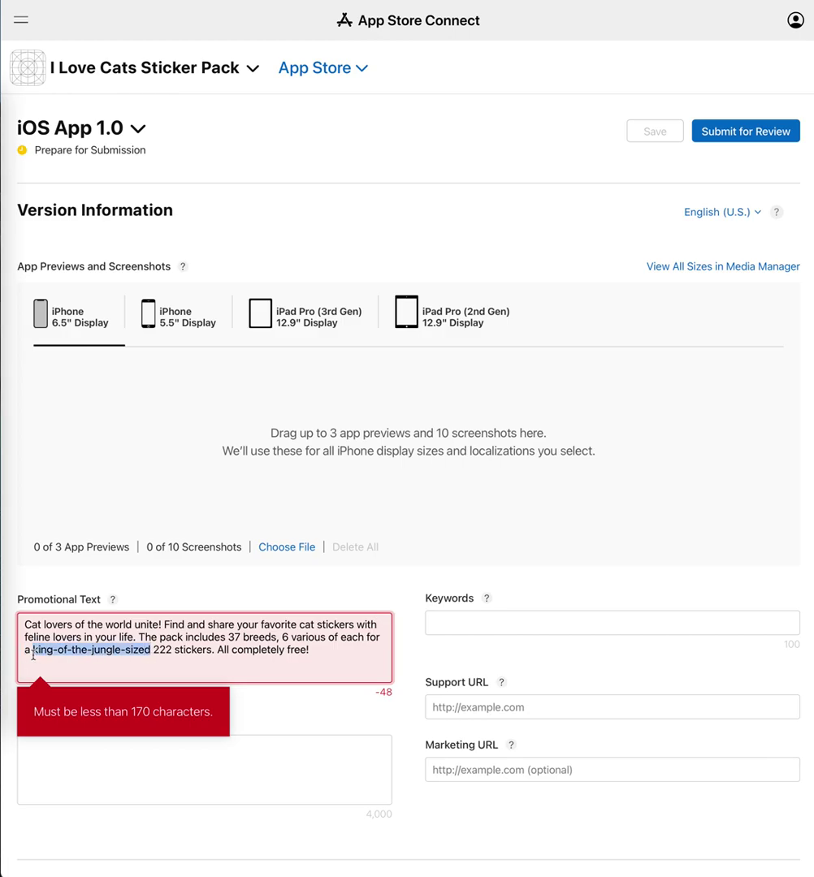
key("BackSpace")
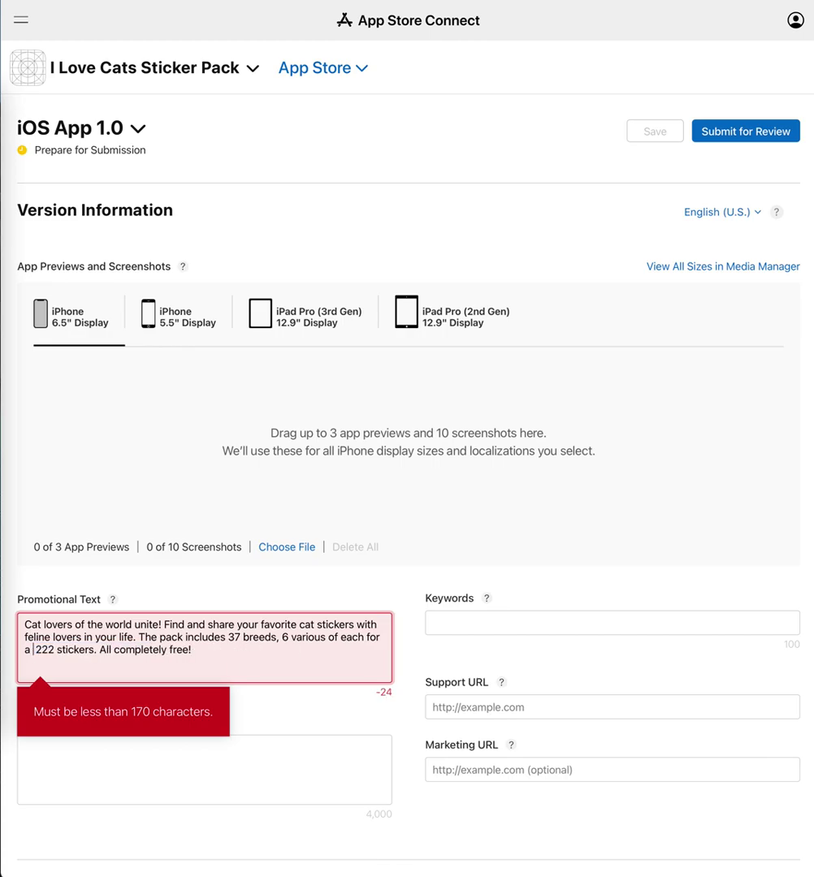
key("BackSpace")
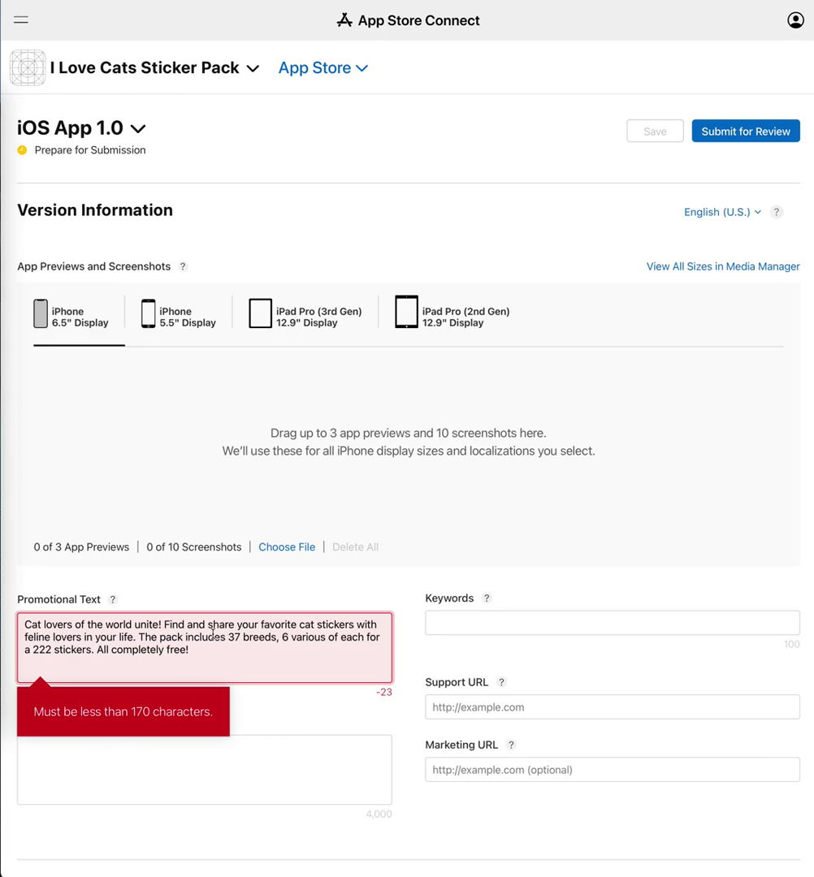
- Change 'various' to 'variations' and insert 'total of' before 222
double_click(312, 641)
type("variations")
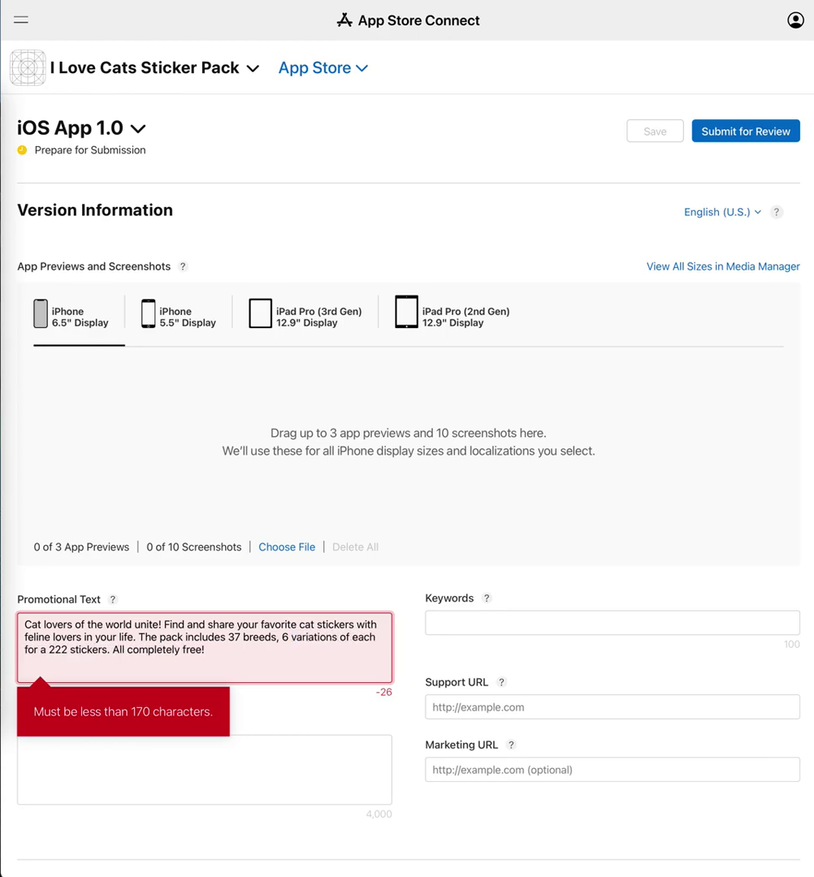
left_click(48, 650)
type("total of")
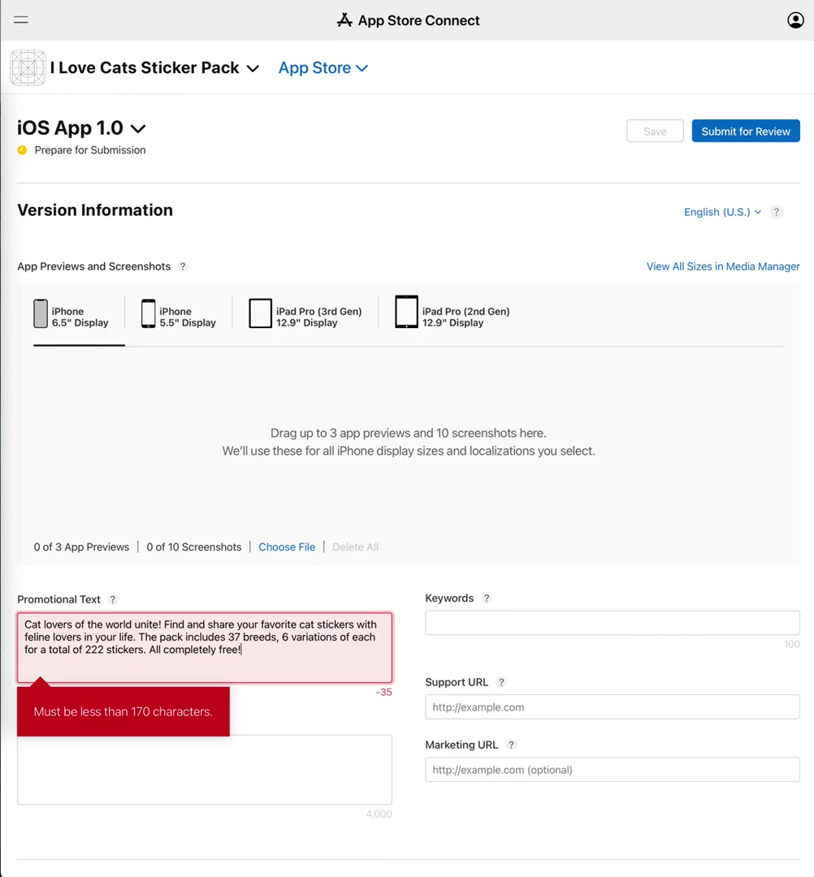
- Try deleting the closing 'All completely free!' sentence, then undo it
key("shift+Left")
key("shift+Left")
key("shift+Left")
key("shift+Left")
key("shift+Left")
key("shift+Left")
key("shift+Left")
key("shift+Left")
key("shift+Left")
key("shift+Left")
key("shift+Left")
key("shift+Left")
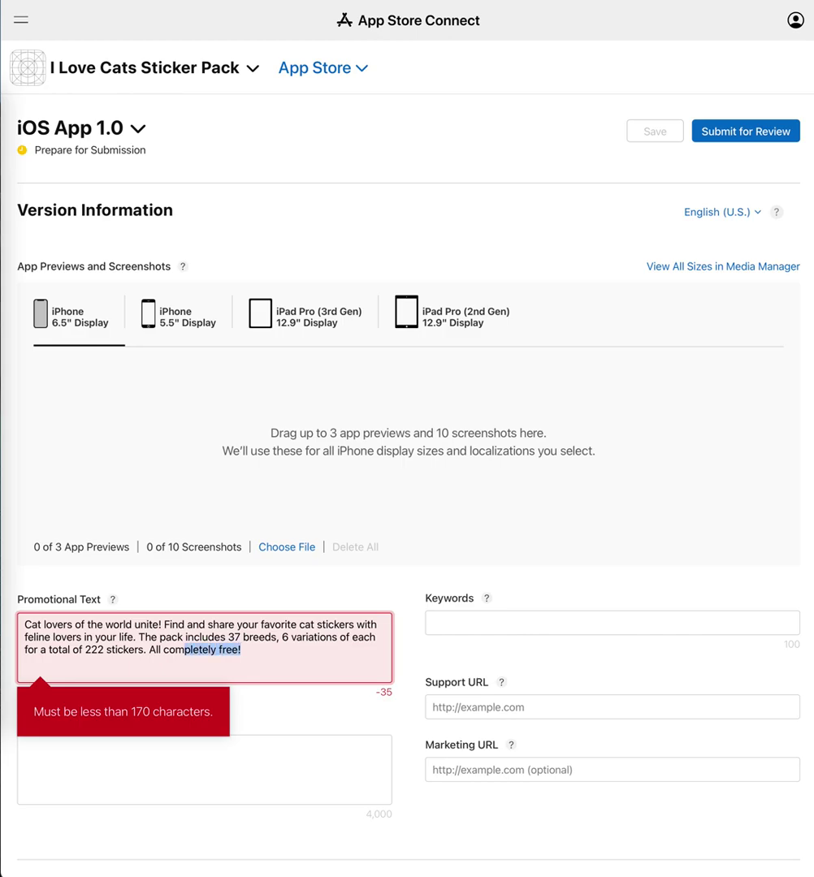
key("shift+Left")
key("shift+Left")
key("shift+Left")
key("shift+Left")
key("shift+Left")
key("shift+Left")
key("shift+Left")
key("BackSpace")
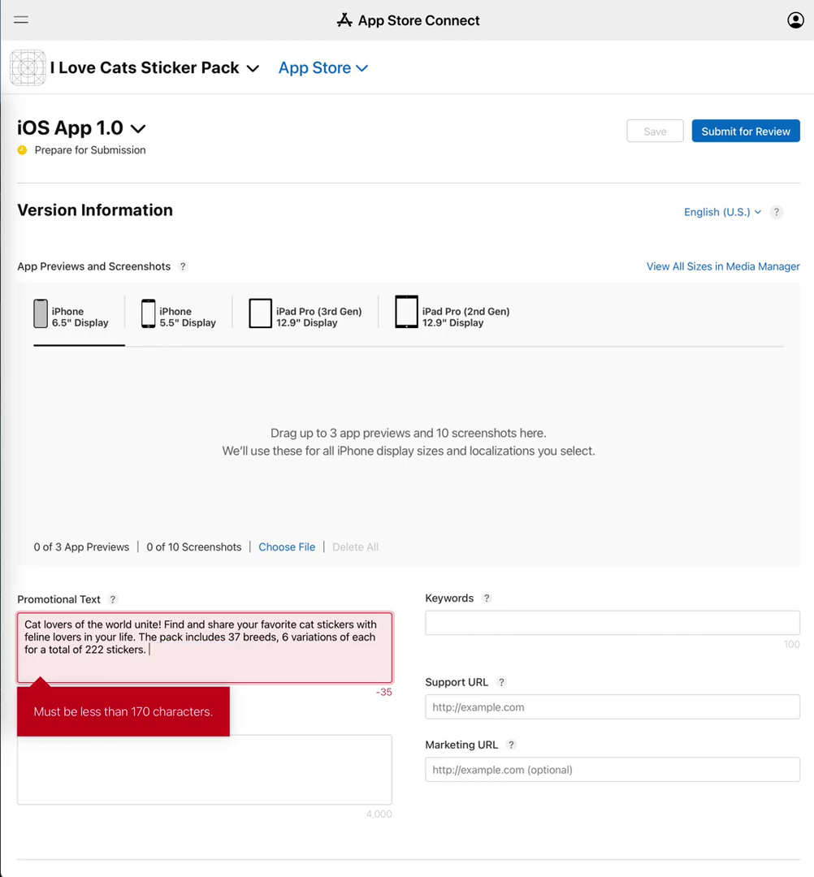
key("BackSpace")
key("ctrl+z")
- Delete the opening 'Cat lovers of the world unite!' sentence and replace 'Find and s' with 'S'
left_click(164, 624)
key("shift+Left")
key("shift+Left")
key("shift+Left")
key("shift+Left")
key("shift+Left")
key("shift+Left")
key("shift+Left")
key("shift+Left")
key("shift+Left")
key("shift+Left")
key("shift+Left")
key("shift+Left")
key("shift+Left")
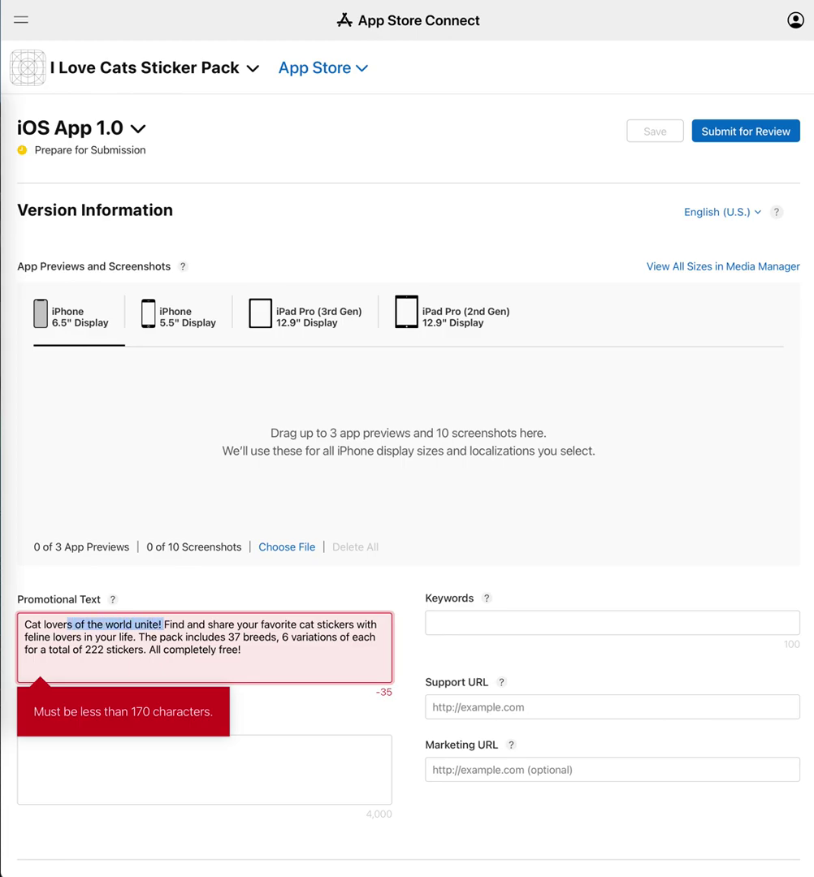
key("shift+Left")
key("shift+Left")
key("shift+Left")
key("shift+Left")
key("shift+Left")
key("shift+Left")
key("BackSpace")
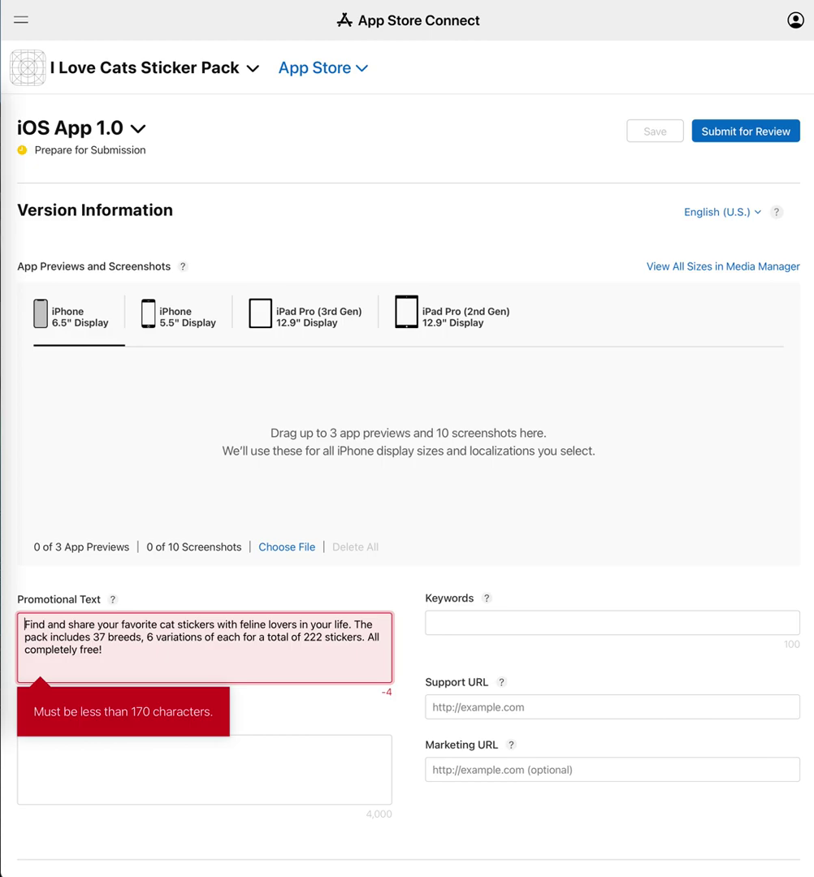
left_click(623, 799)
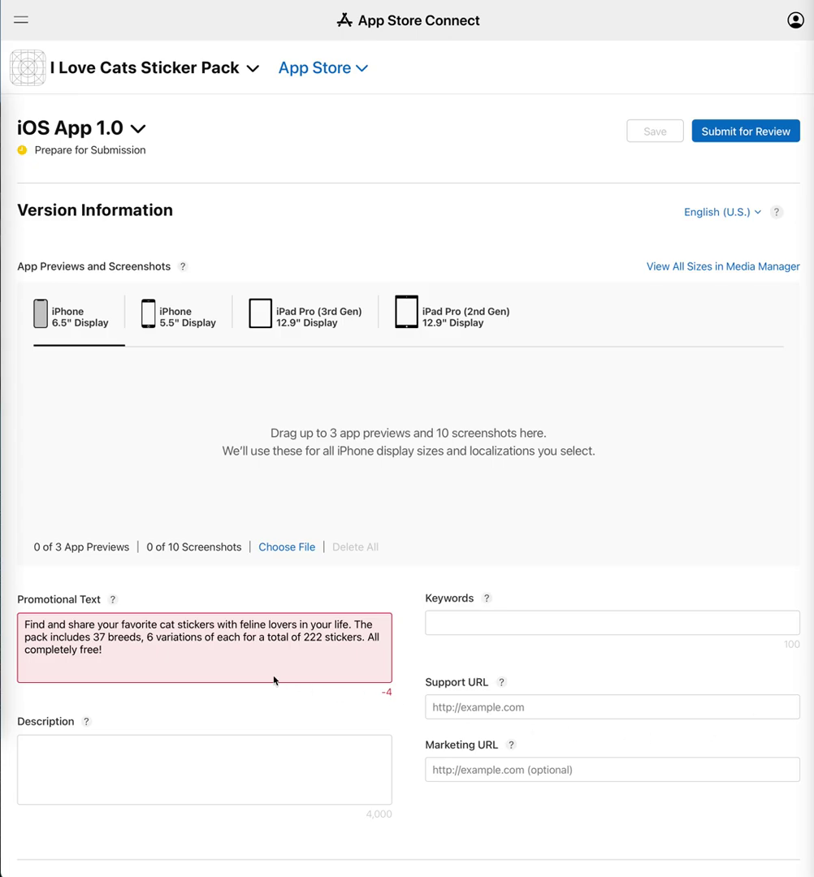
left_click(72, 624)
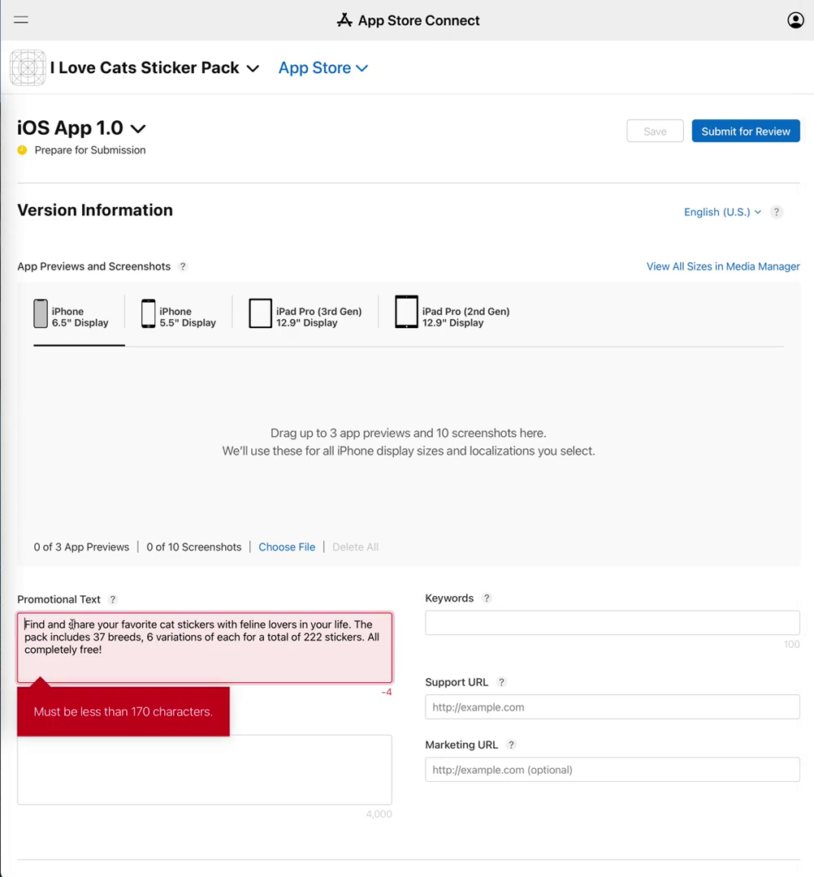
left_click_drag(71, 624, 15, 627)
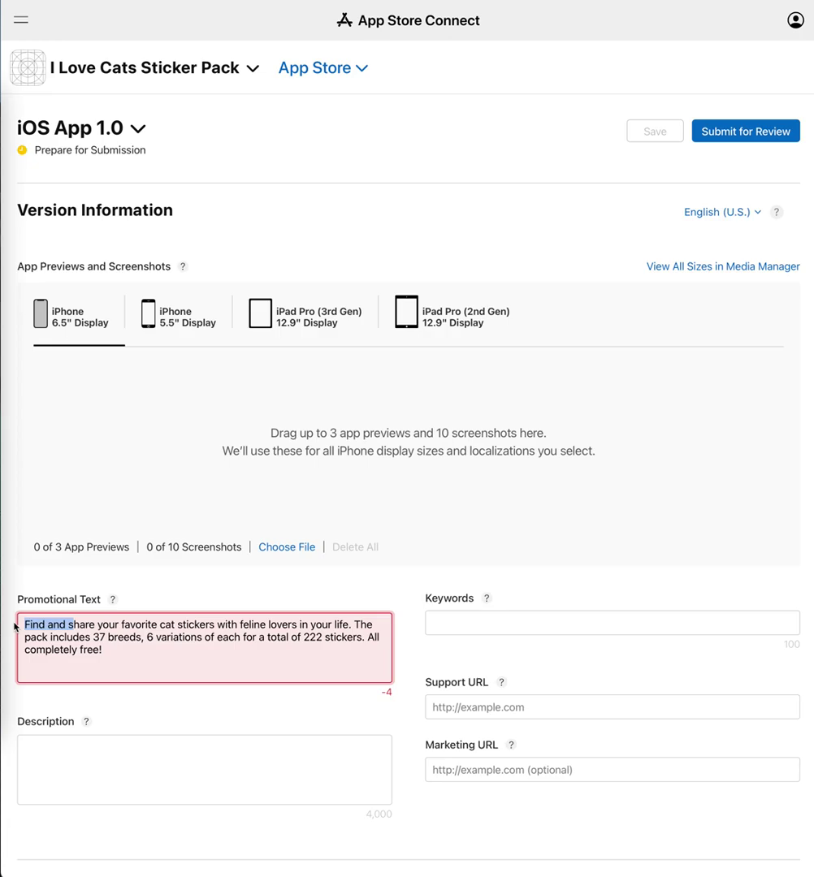
type("S")
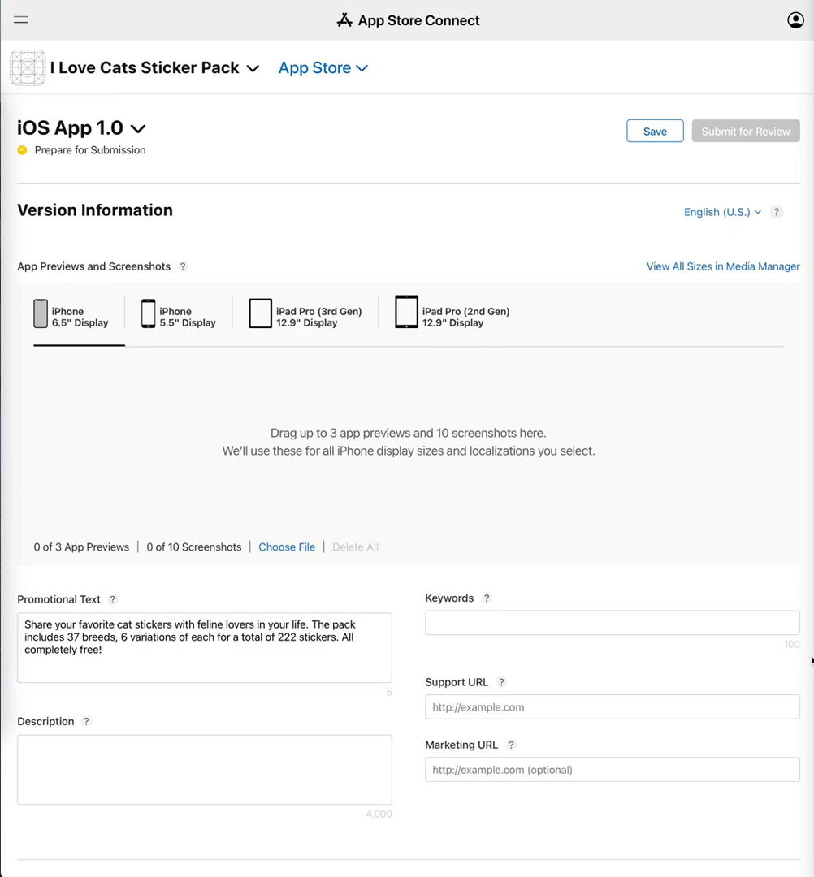
- Paste the cat keyword list (Cats, Sticker Pack, Feline, Shorthair…) into Keywords
left_click(526, 625)
key("ctrl+v")
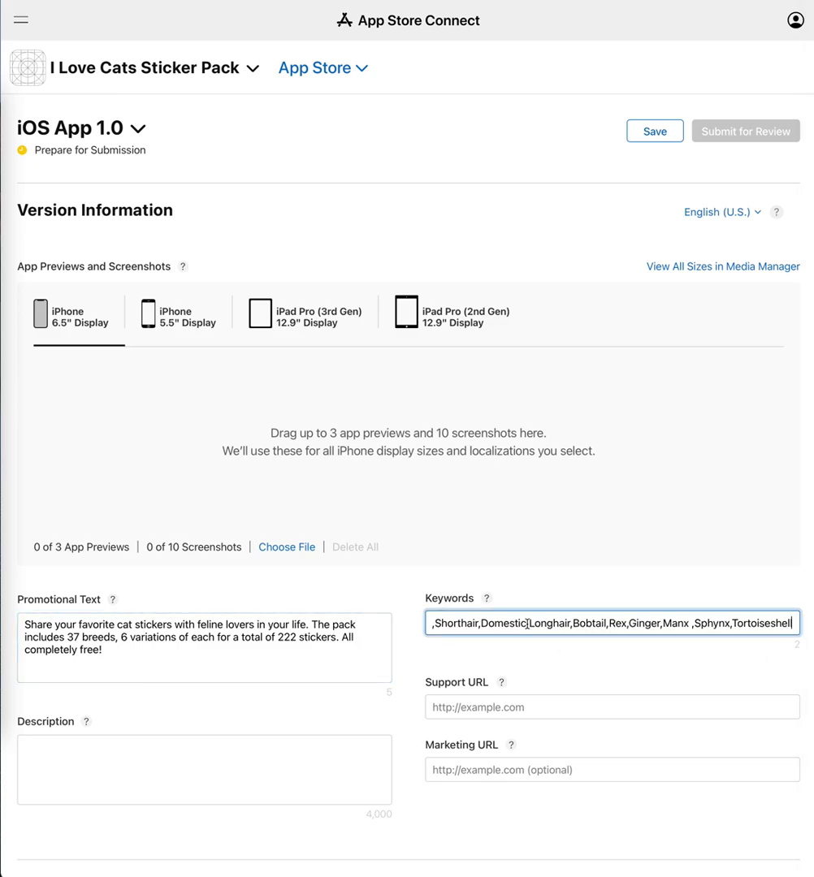
left_click(317, 752)
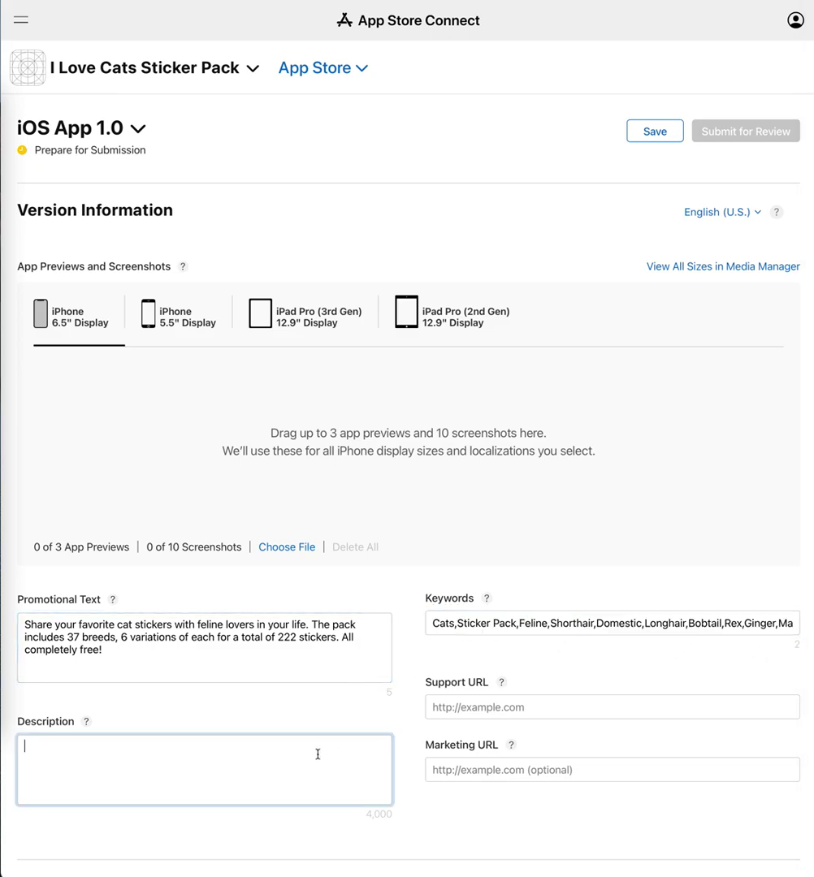
left_click(582, 708)
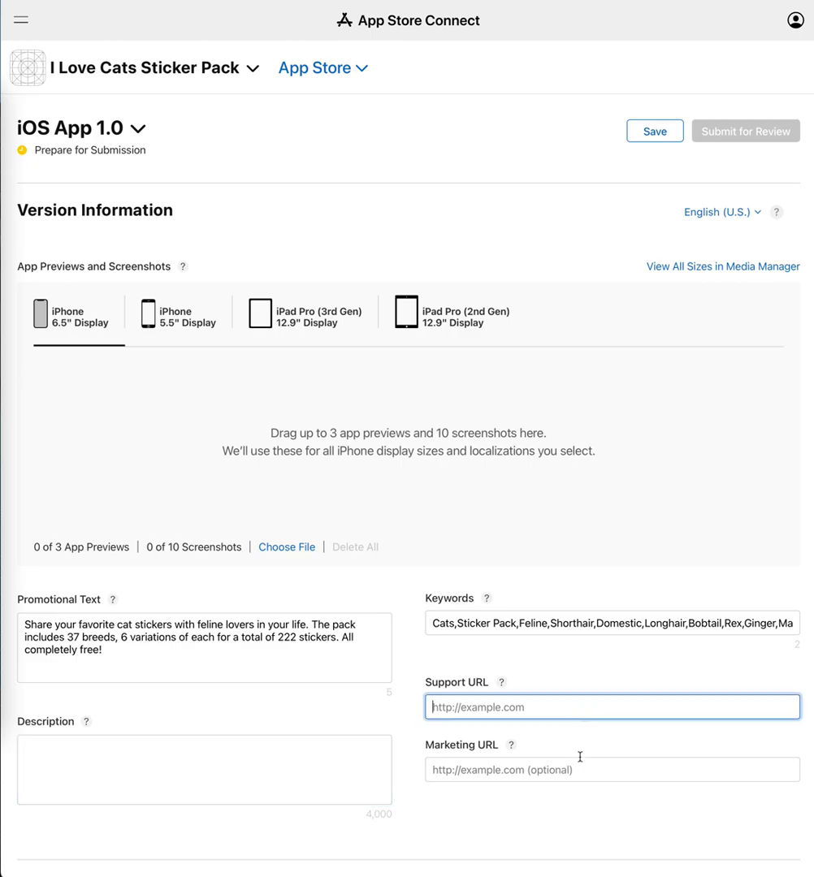
left_click(581, 767)
left_click(296, 751)
scroll(310, 731, "down", 3)
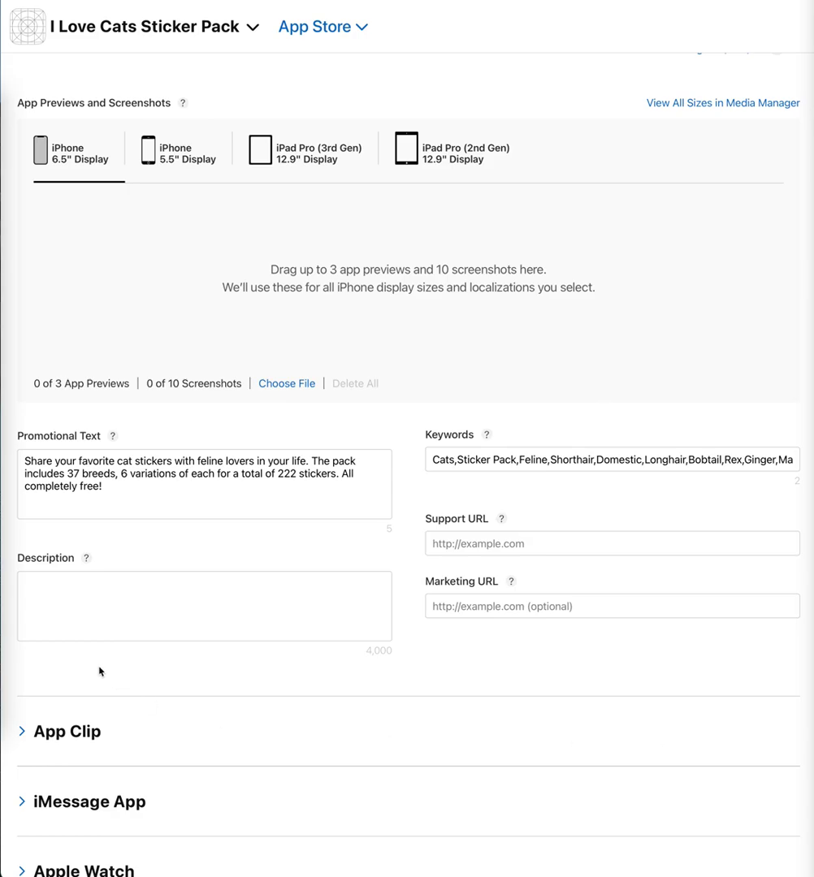
- Paste the description listing 37 cat types and six sticker flavors, then review it
left_click(97, 598)
key("ctrl+v")
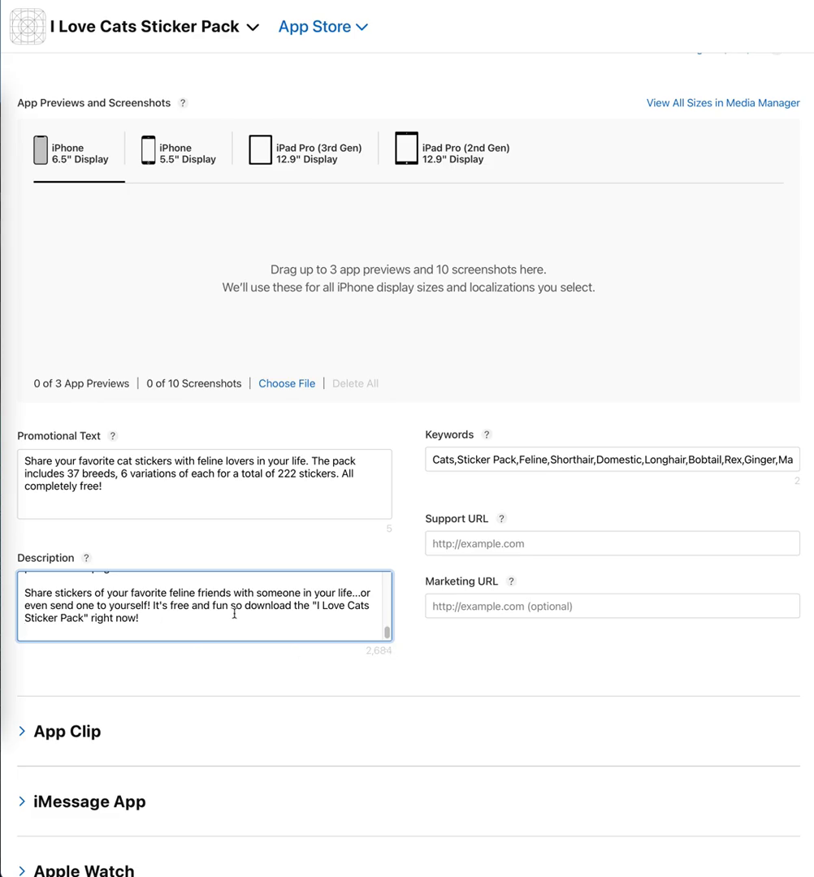
scroll(233, 614, "up", 10)
scroll(234, 614, "up", 10)
scroll(234, 614, "up", 5)
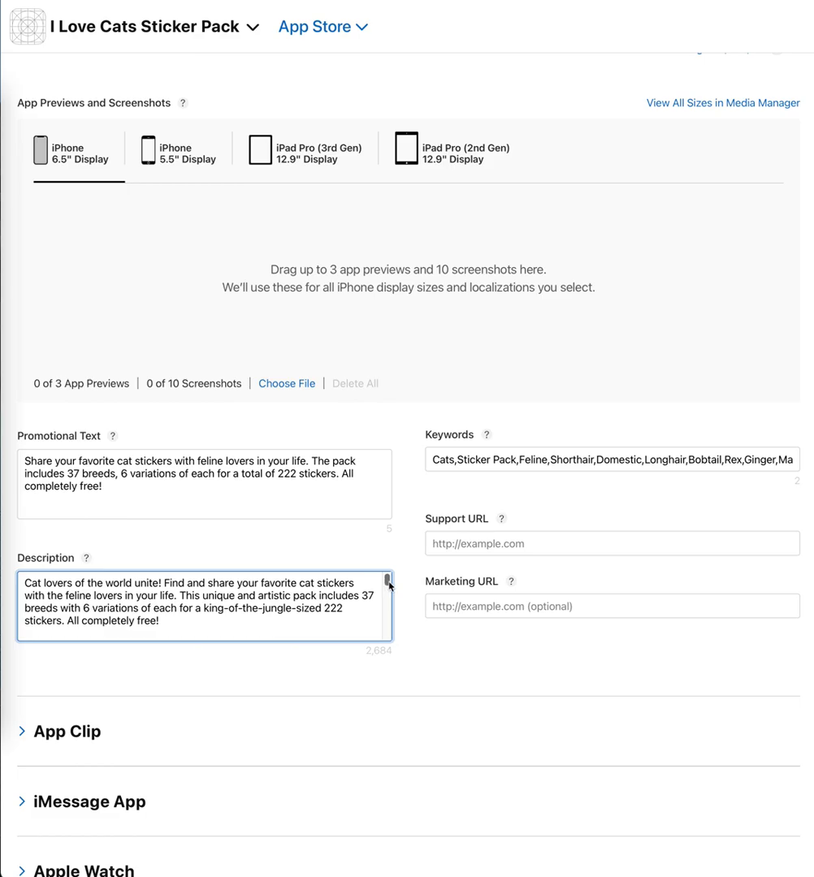
left_click_drag(388, 585, 389, 589)
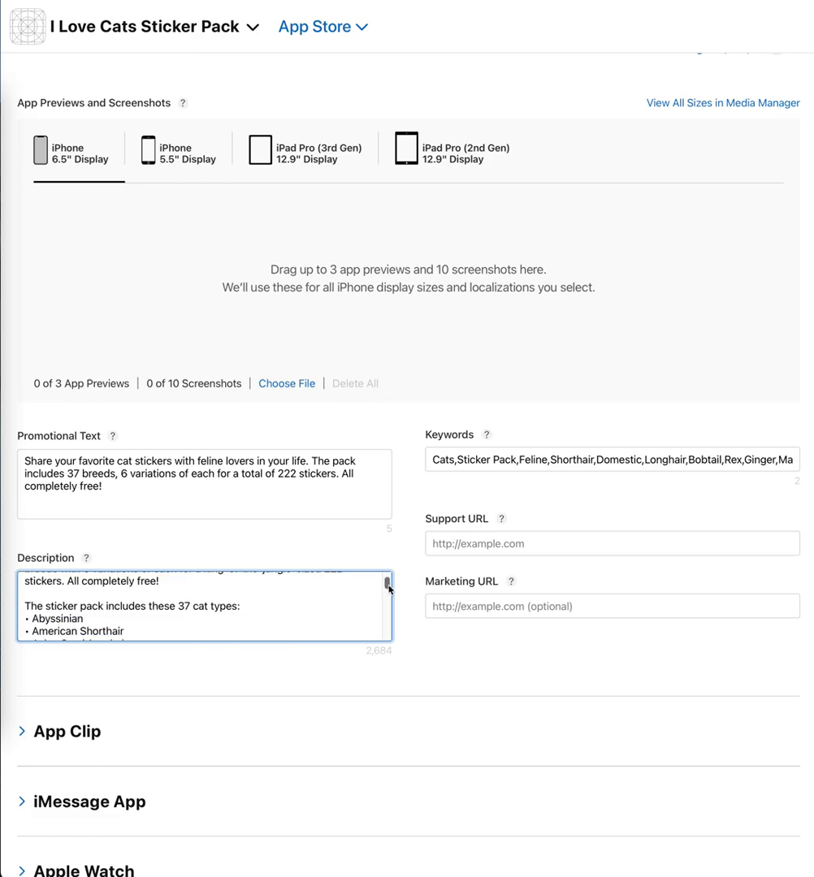
left_click_drag(388, 589, 388, 632)
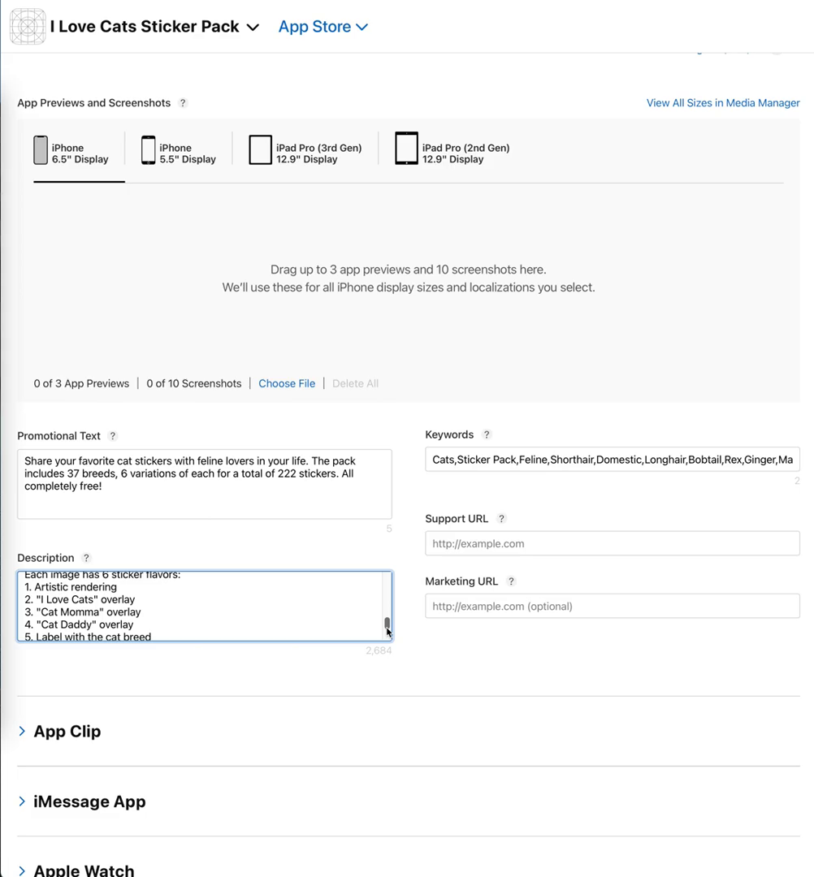
left_click_drag(387, 632, 388, 632)
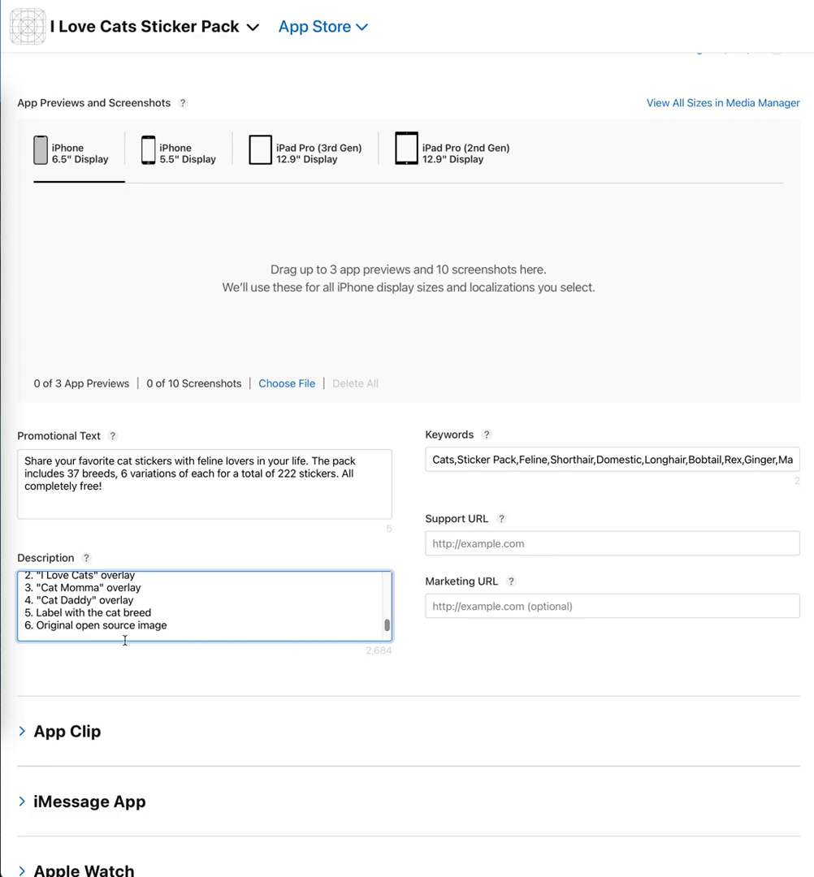
- Make description item 5 begin 'Sticker with a label', fixing the typos
left_click(36, 614)
type("Stocle")
key("BackSpace")
key("BackSpace")
key("BackSpace")
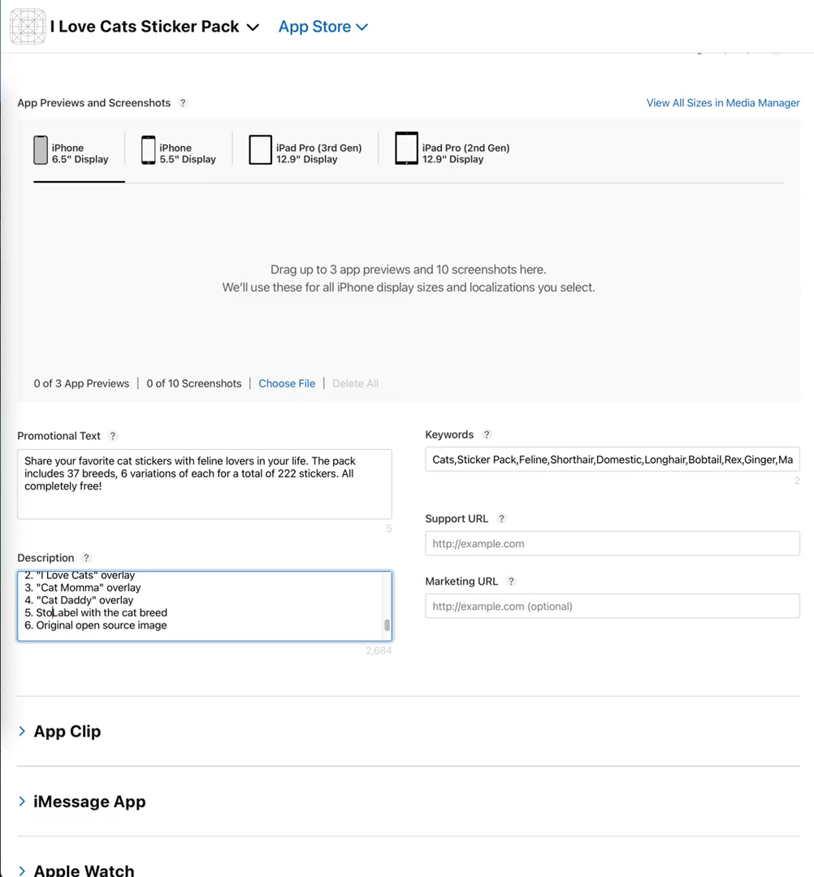
type("cl")
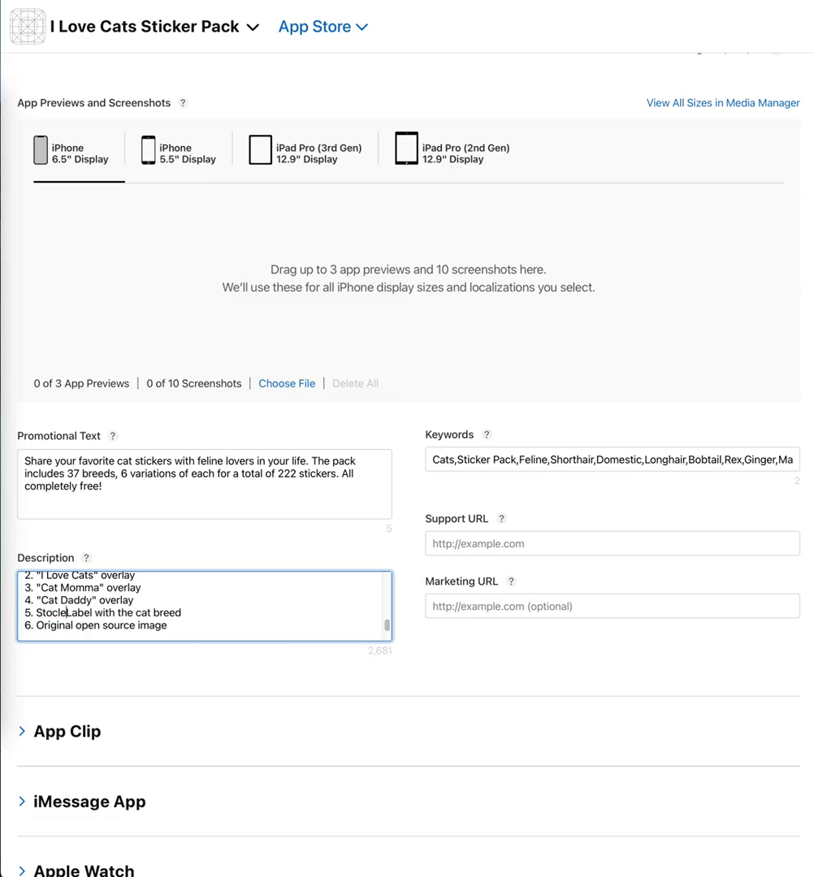
type("e")
key("BackSpace")
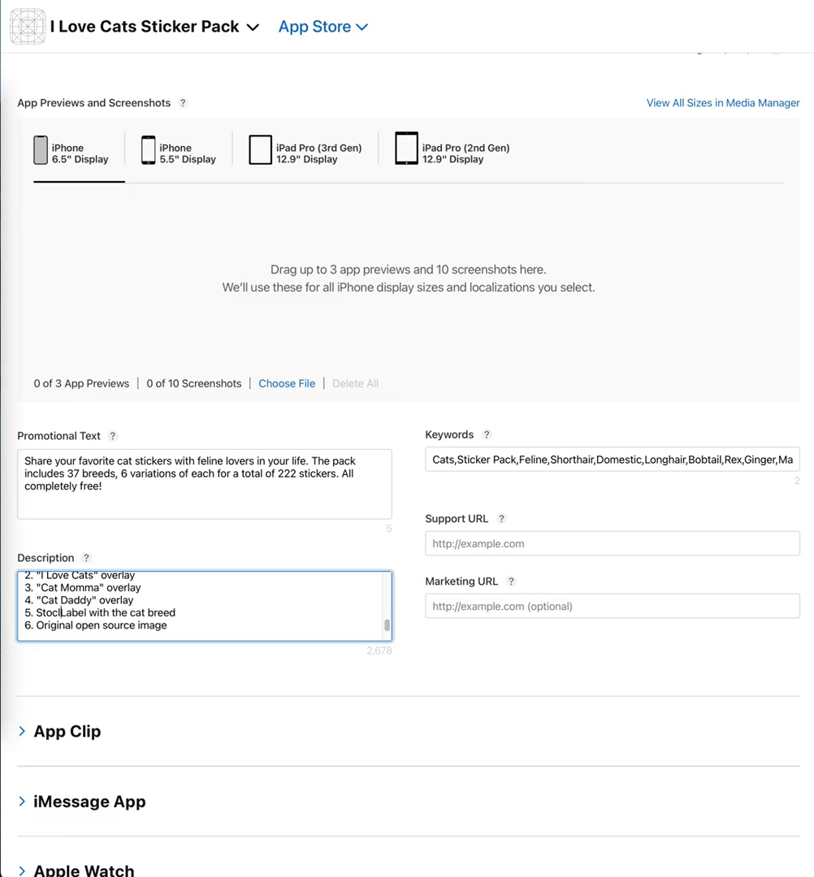
key("BackSpace")
key("BackSpace")
key("BackSpace")
type("icker")
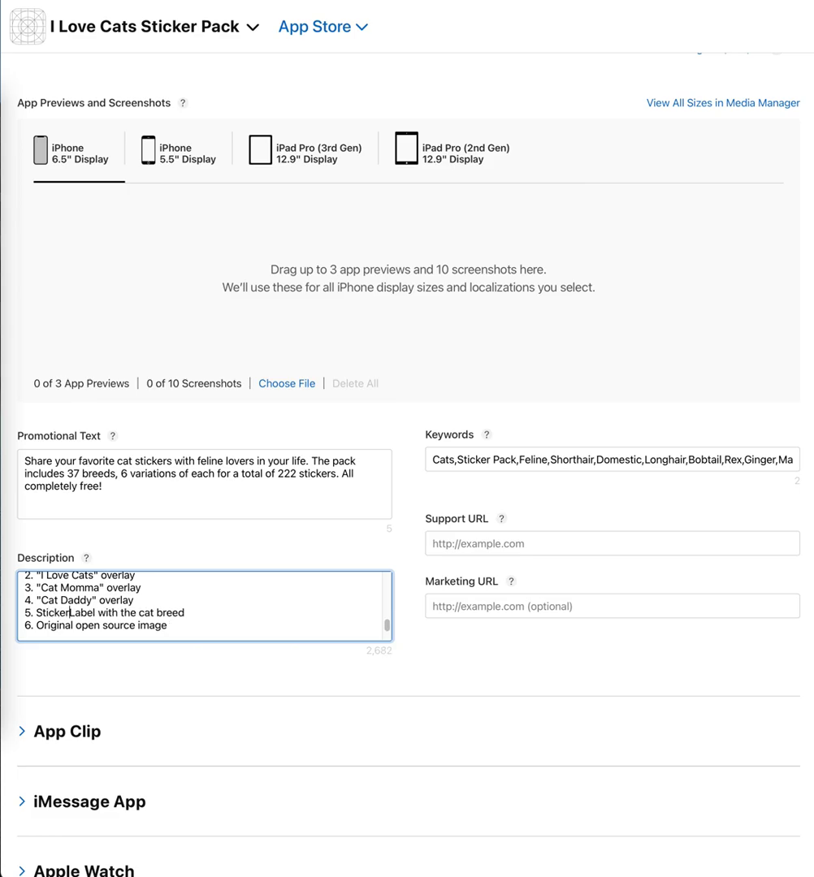
type(" with a")
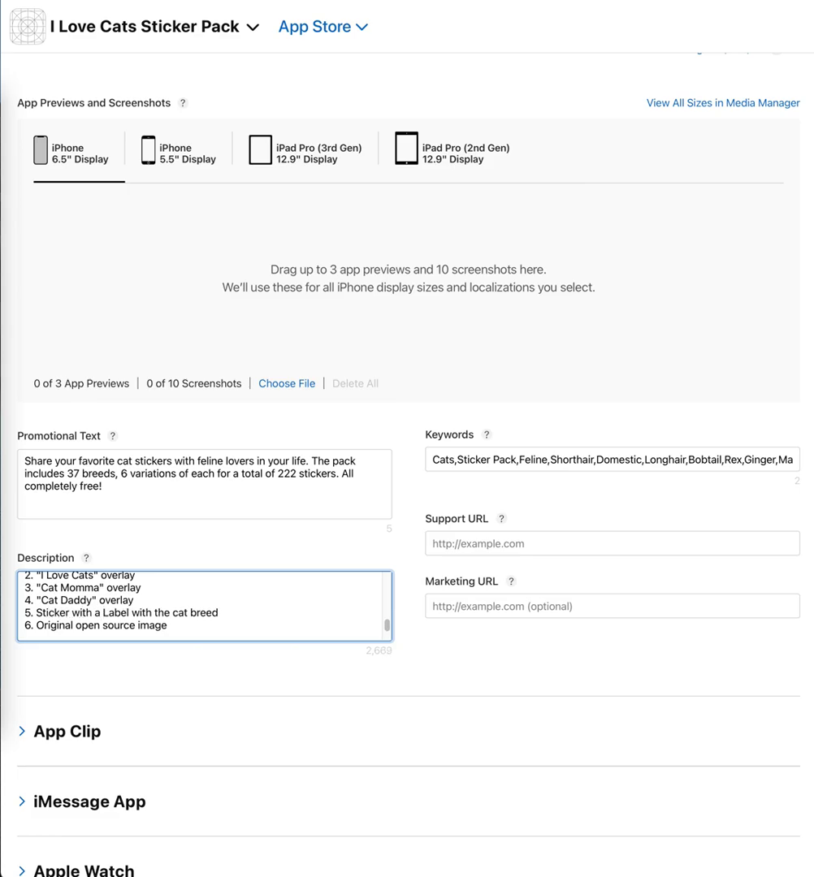
key("Delete")
type("l")
- Change 'with' to 'of' in item 5 and make item 6 'Sticker of the original open source image'
key("Right")
key("Right")
key("Right")
key("Right")
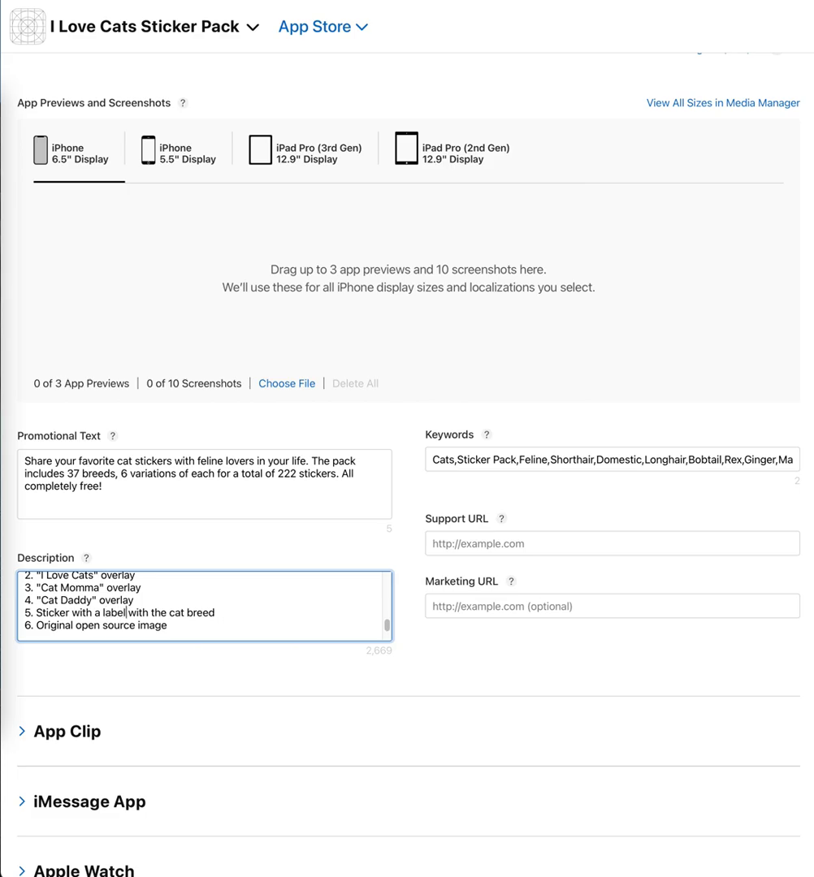
key("Right")
key("shift+Right")
key("shift+Right")
key("shift+Right")
key("shift+Right")
key("BackSpace")
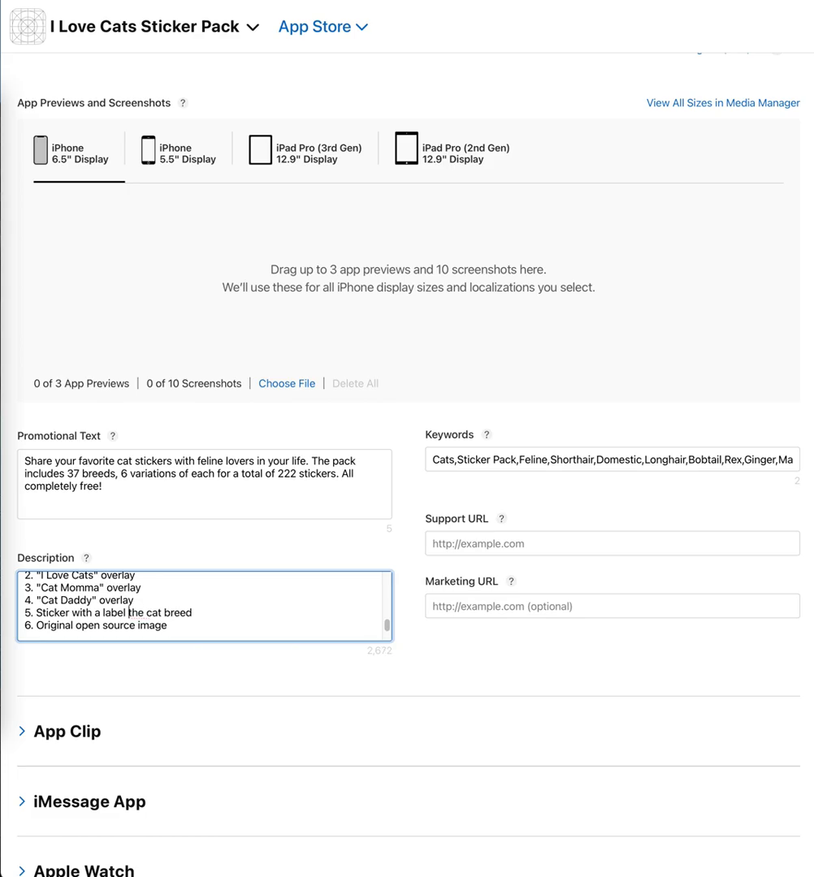
type("of")
type("Stick")
type("e")
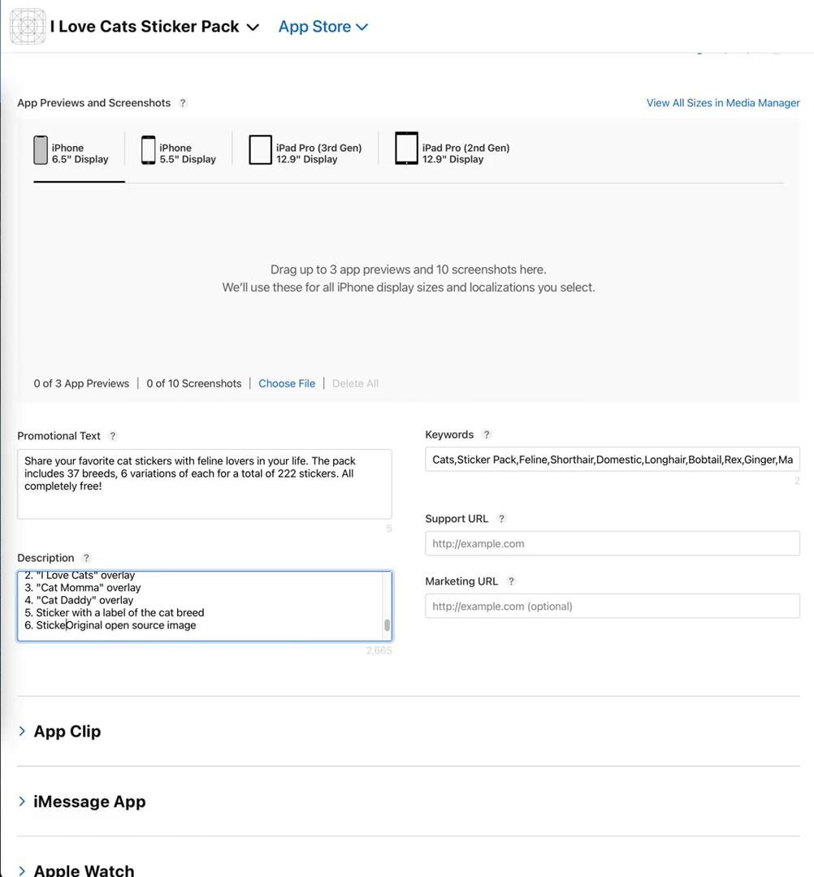
type("r of the")
key("Delete")
type("o")
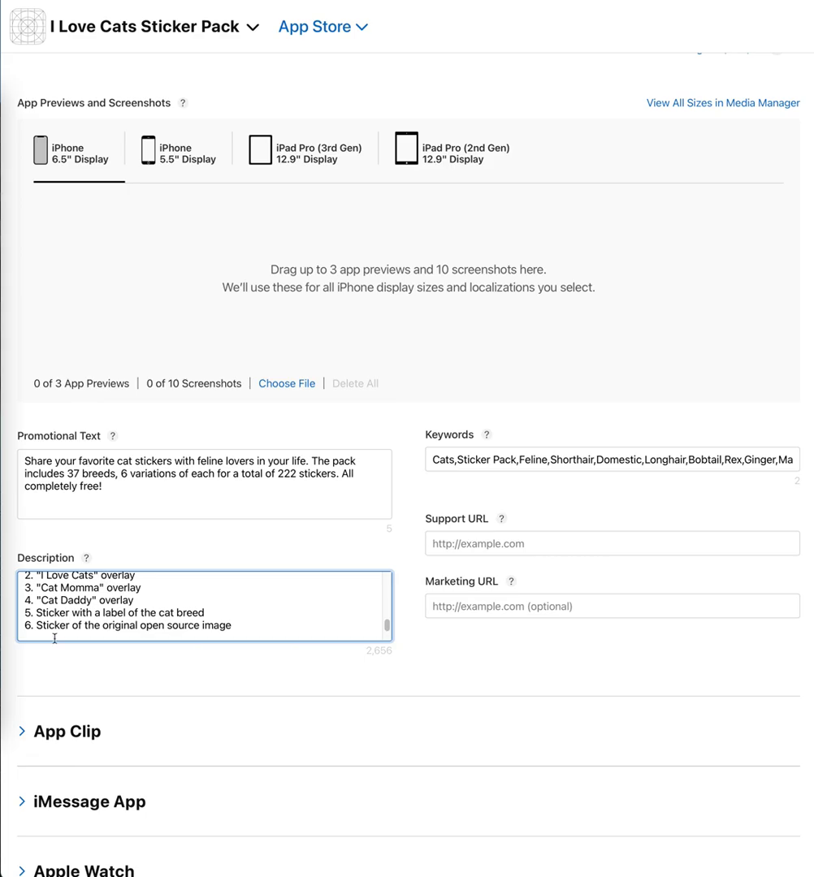
scroll(55, 634, "down", 1)
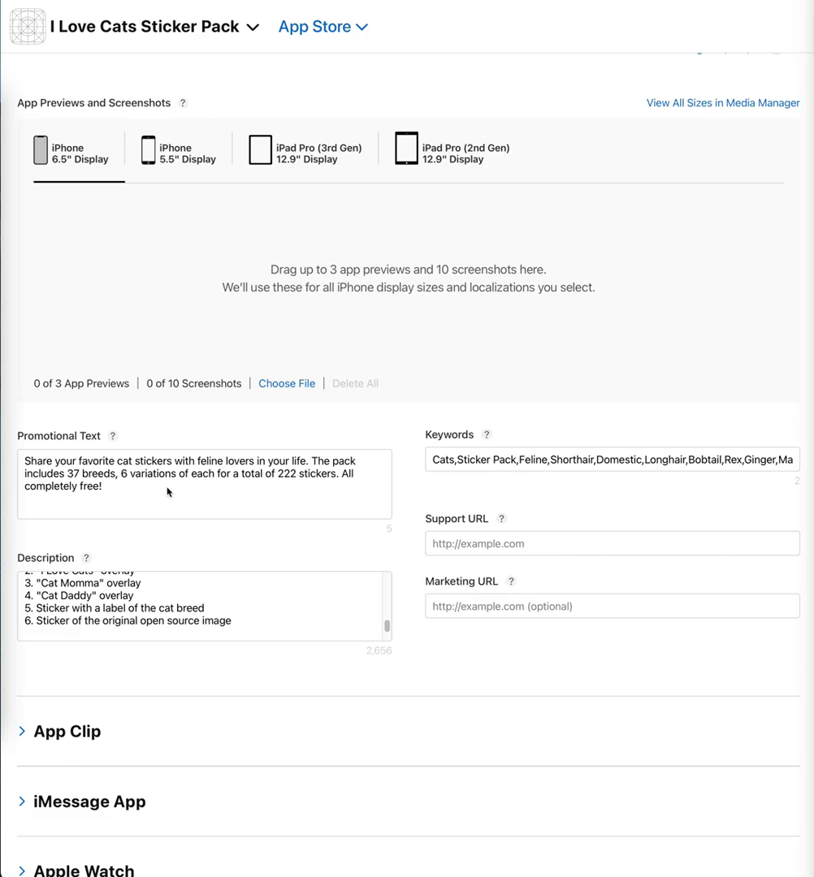
scroll(168, 490, "up", 1)
scroll(171, 491, "up", 2)
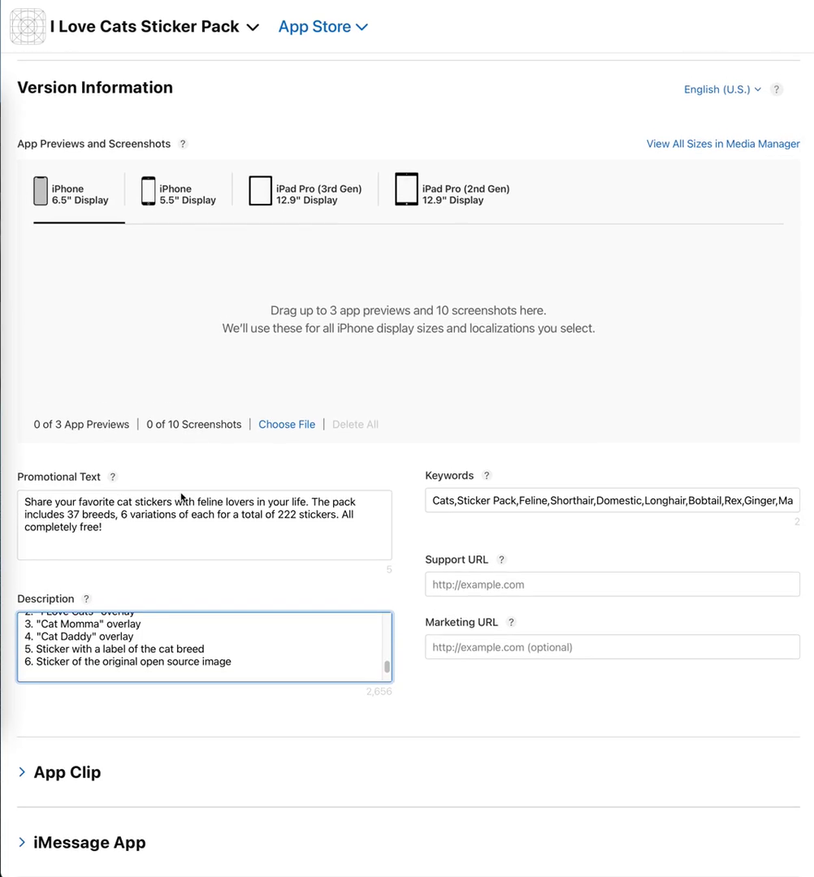
left_click(176, 501)
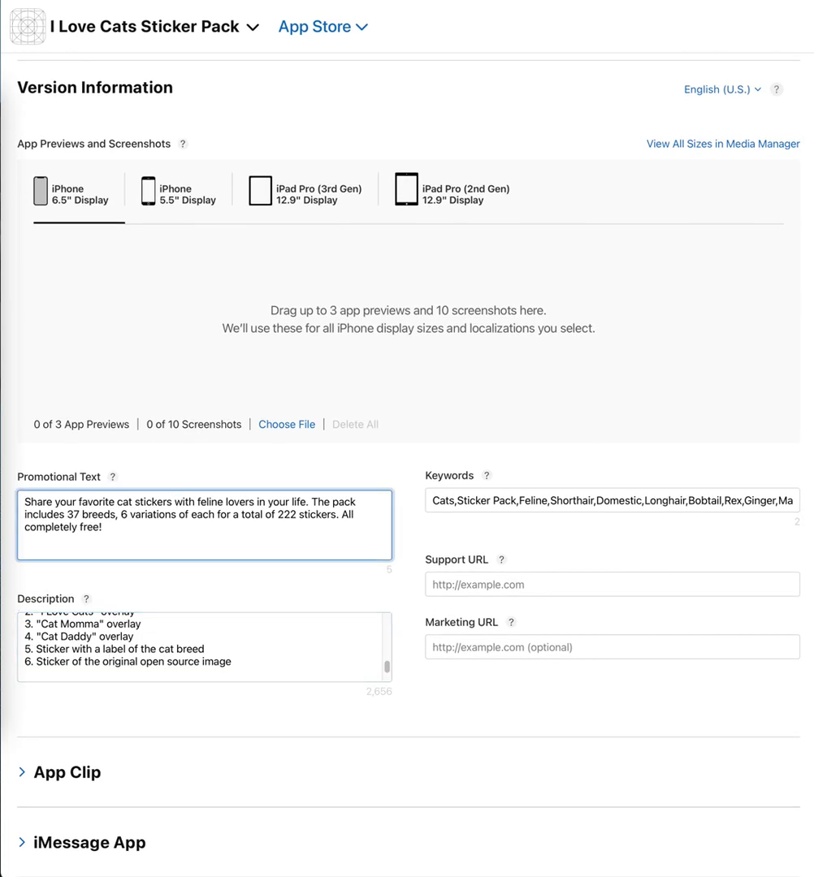
left_click(215, 660)
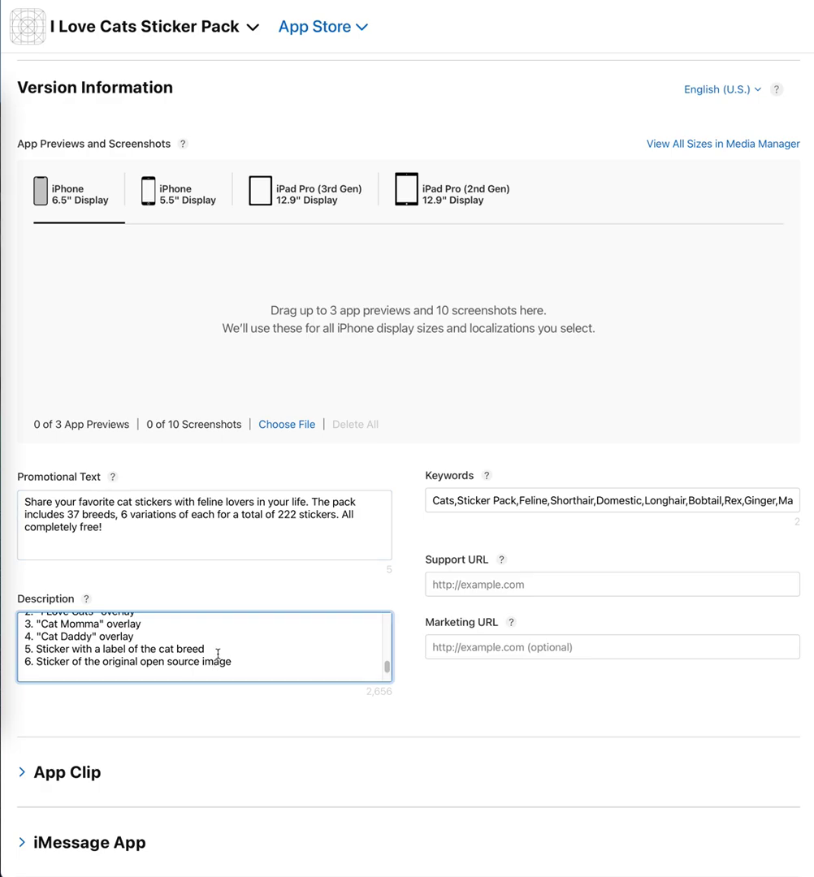
scroll(217, 654, "down", 2)
scroll(217, 654, "down", 1)
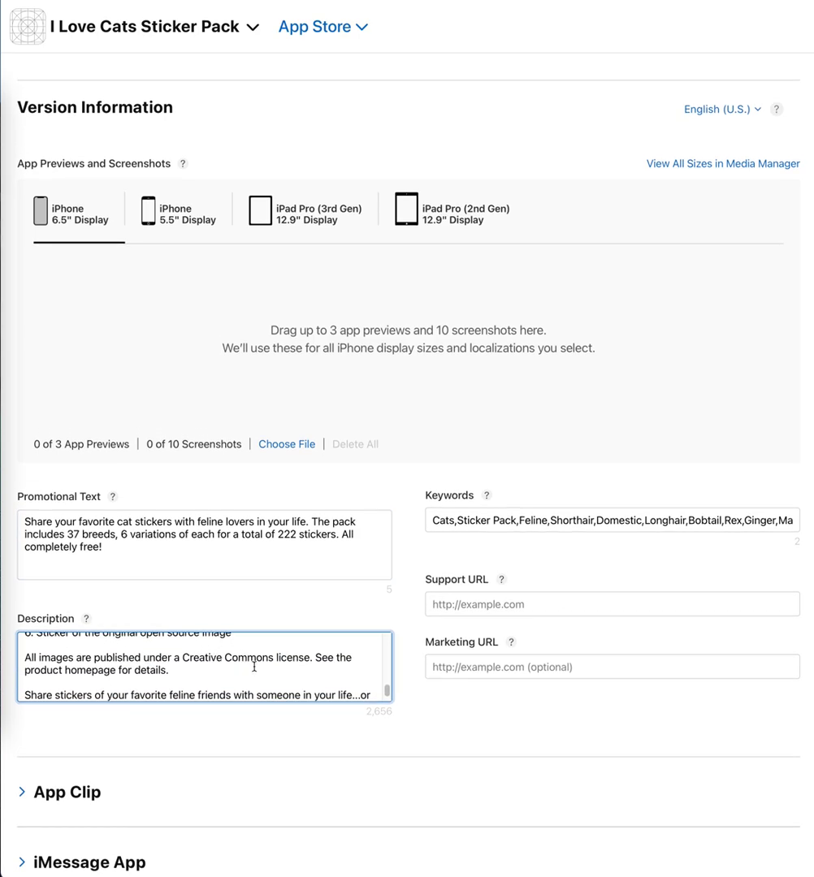
scroll(185, 678, "down", 3)
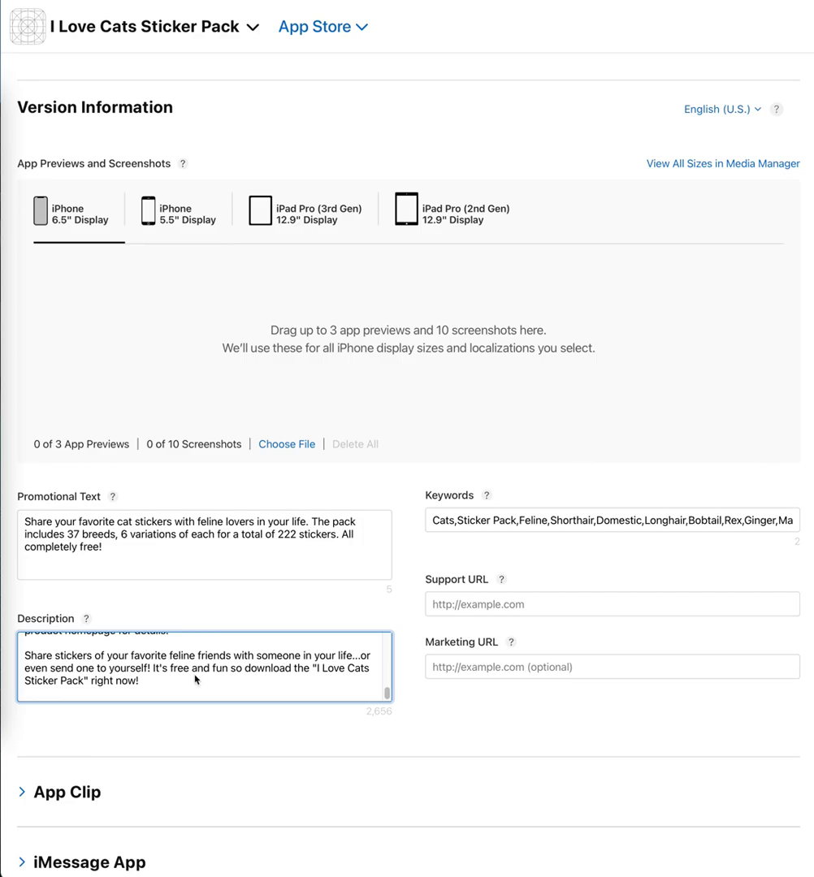
left_click(340, 757)
scroll(340, 757, "down", 5)
scroll(341, 759, "down", 2)
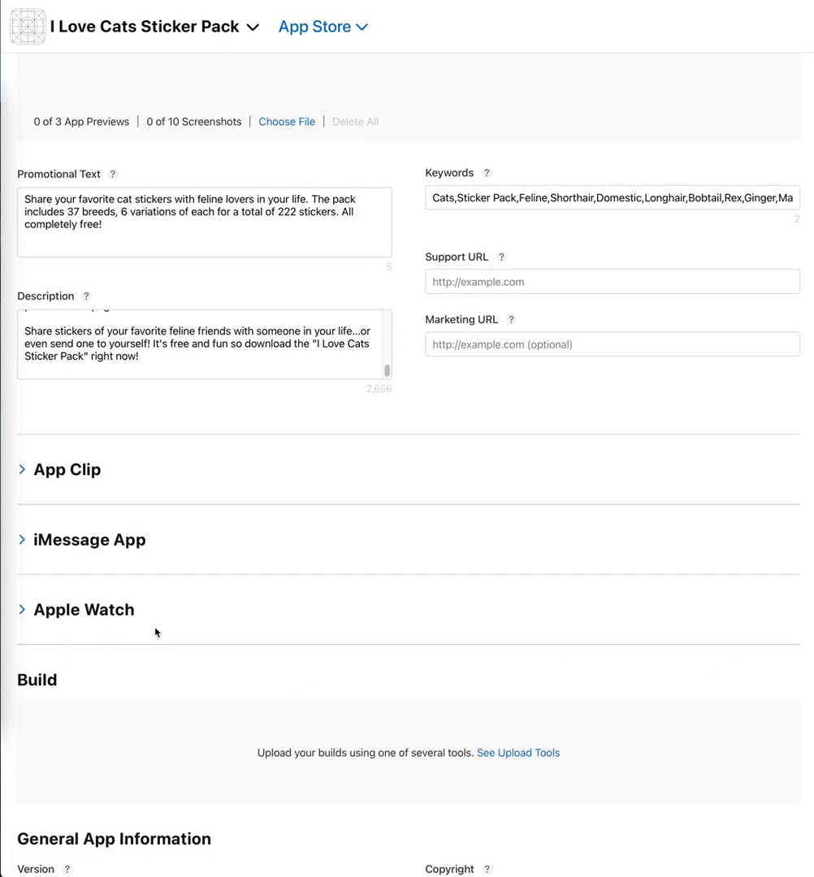
scroll(323, 593, "down", 1)
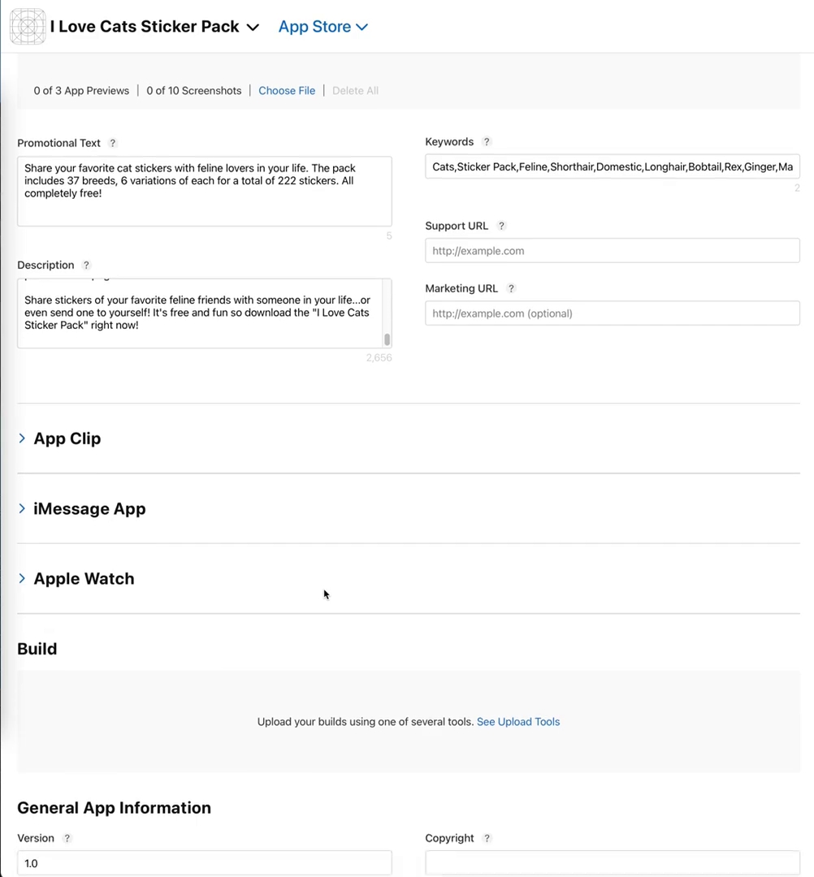
scroll(323, 593, "down", 6)
scroll(323, 594, "down", 5)
scroll(323, 594, "down", 2)
scroll(323, 594, "down", 2)
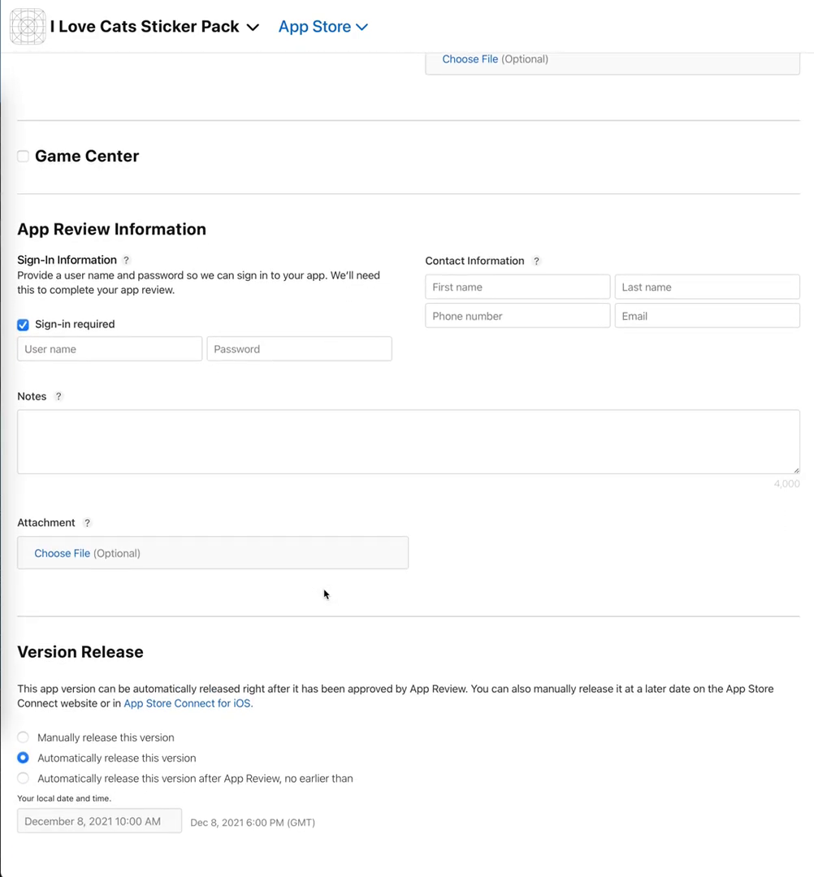
scroll(324, 594, "down", 2)
scroll(323, 594, "up", 10)
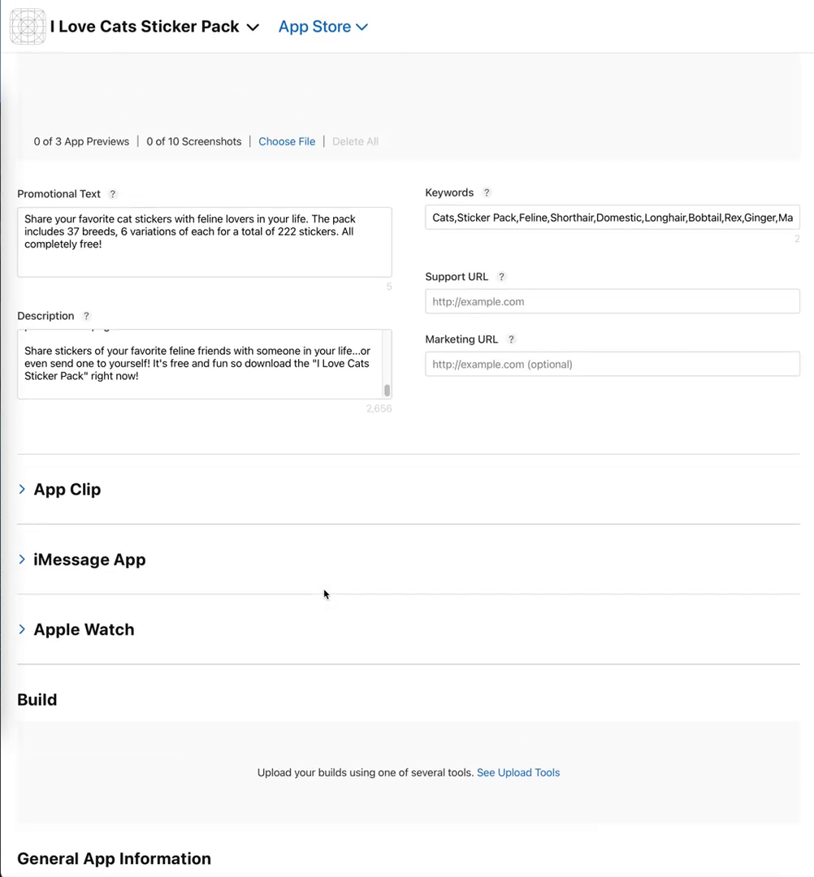
scroll(323, 593, "up", 7)
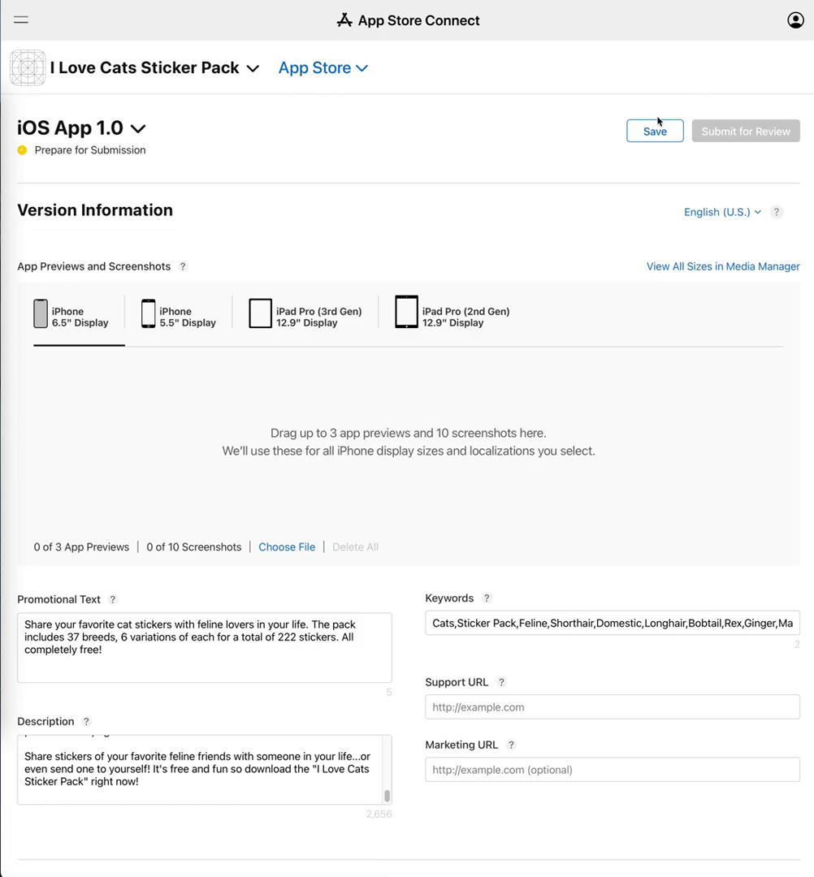
- Save the version page and navigate back to the App Store Connect Apps list
left_click(654, 130)
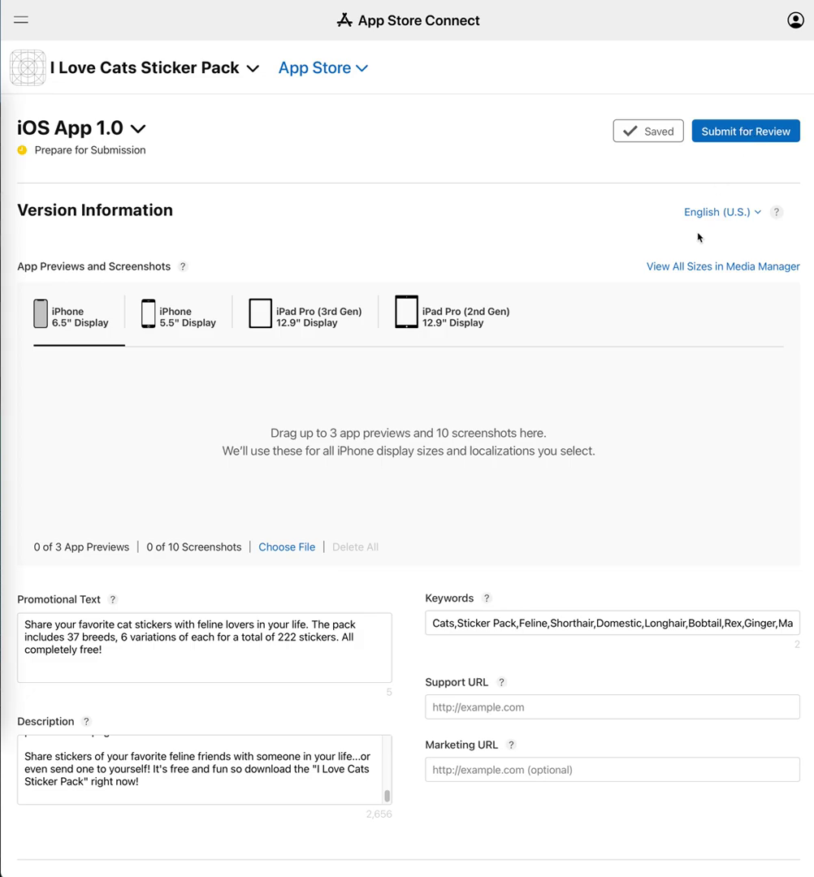
left_click(307, 69)
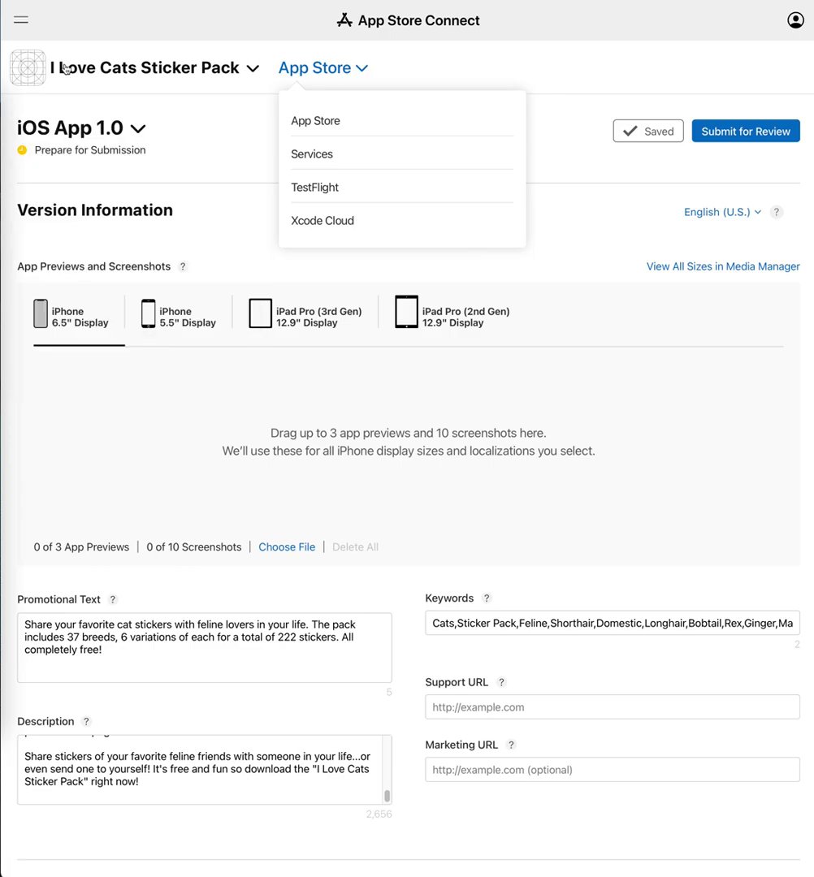
left_click(14, 60)
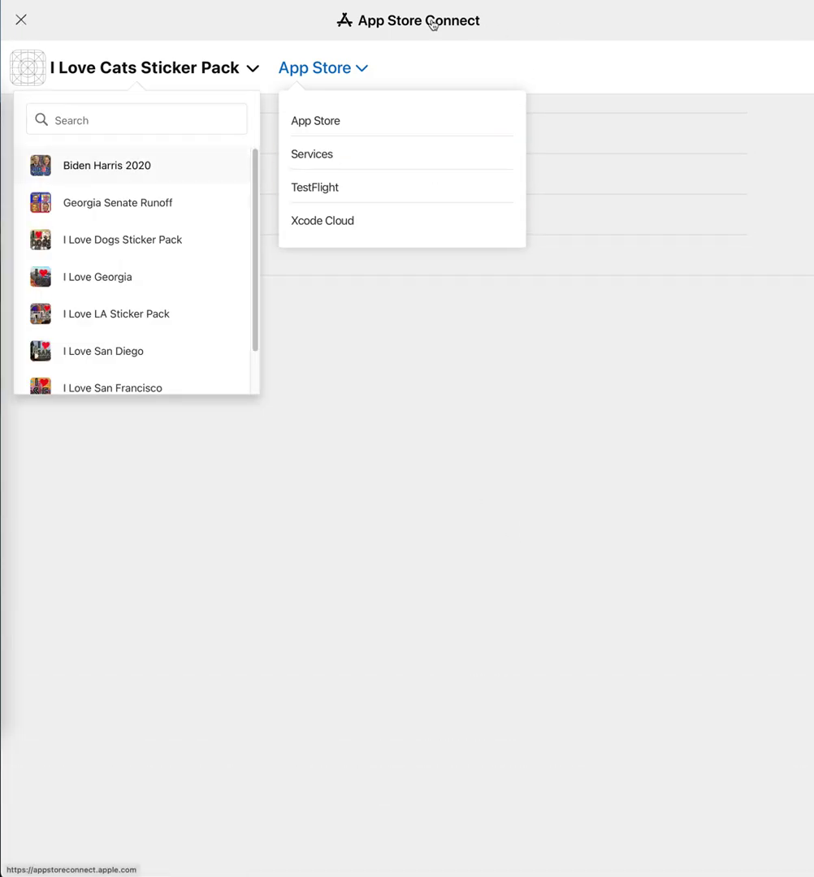
left_click(432, 23)
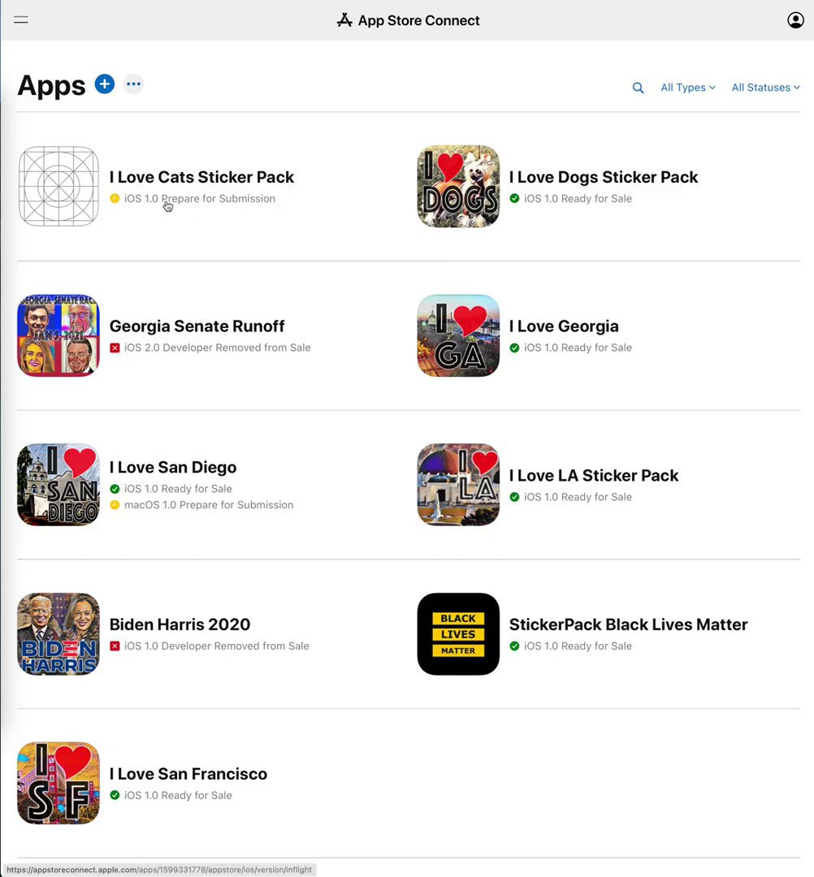
- Open the I Love Cats Sticker Pack tile and scroll to check its saved fields
left_click(88, 199)
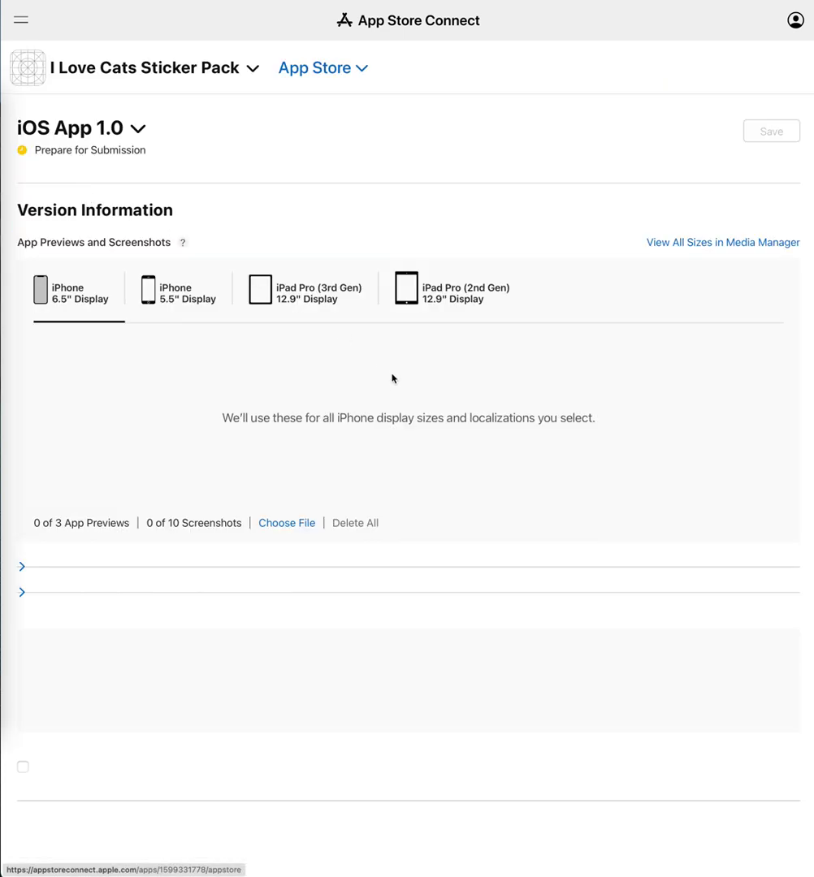
scroll(562, 457, "down", 3)
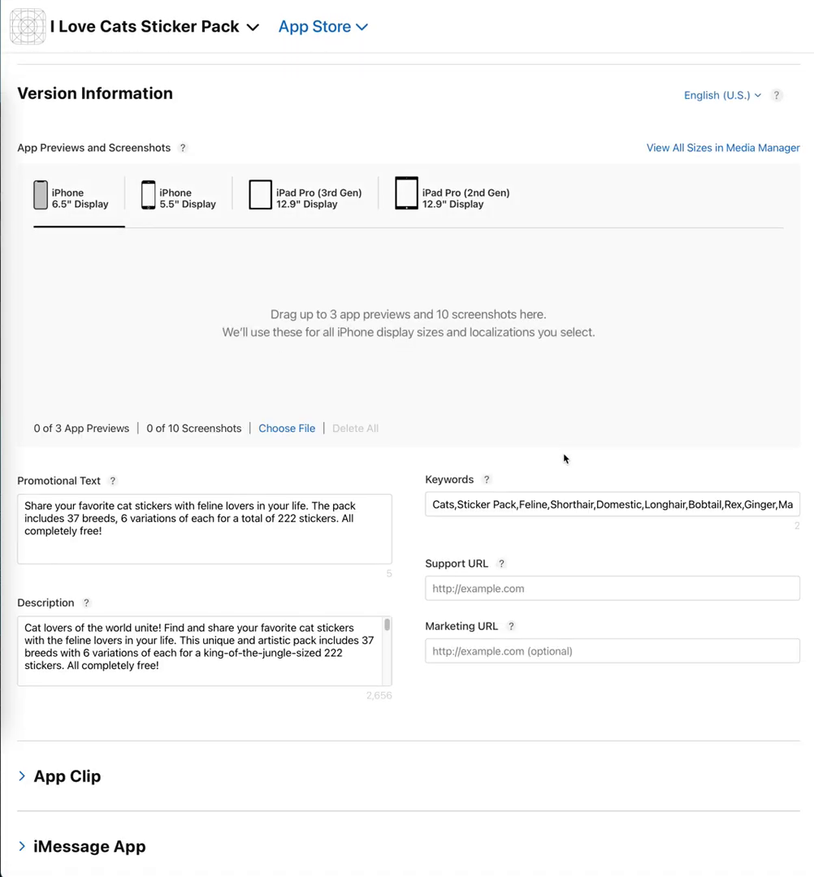
scroll(562, 457, "down", 1)
scroll(564, 459, "down", 5)
scroll(569, 479, "down", 2)
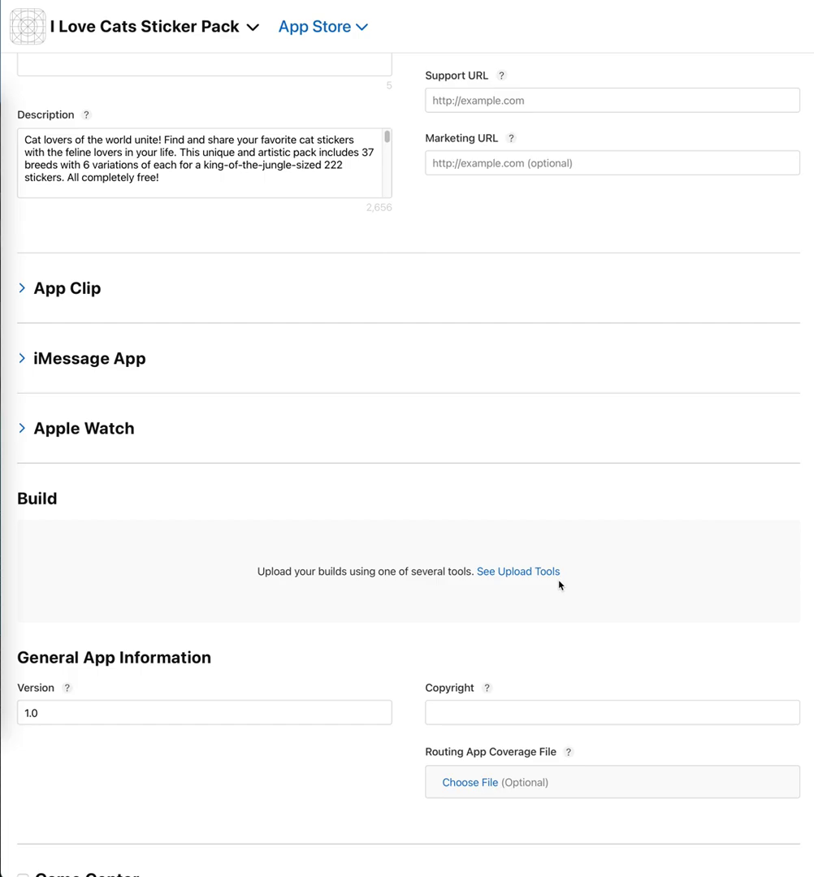
scroll(558, 584, "up", 1)
scroll(559, 584, "up", 15)
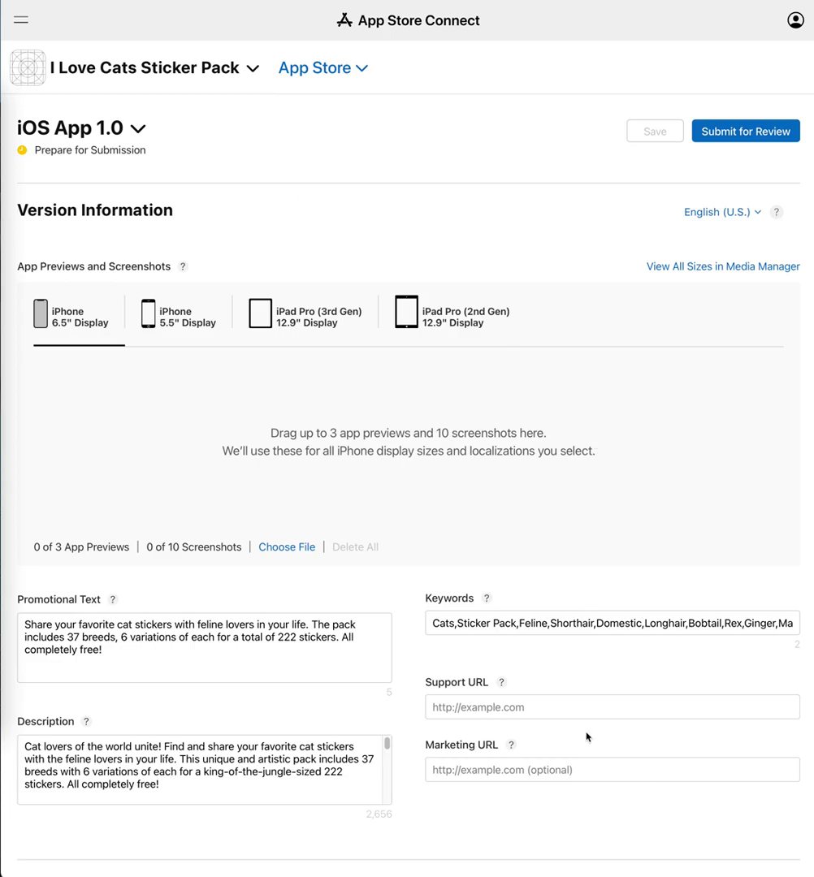
scroll(592, 739, "down", 3)
scroll(592, 739, "up", 3)
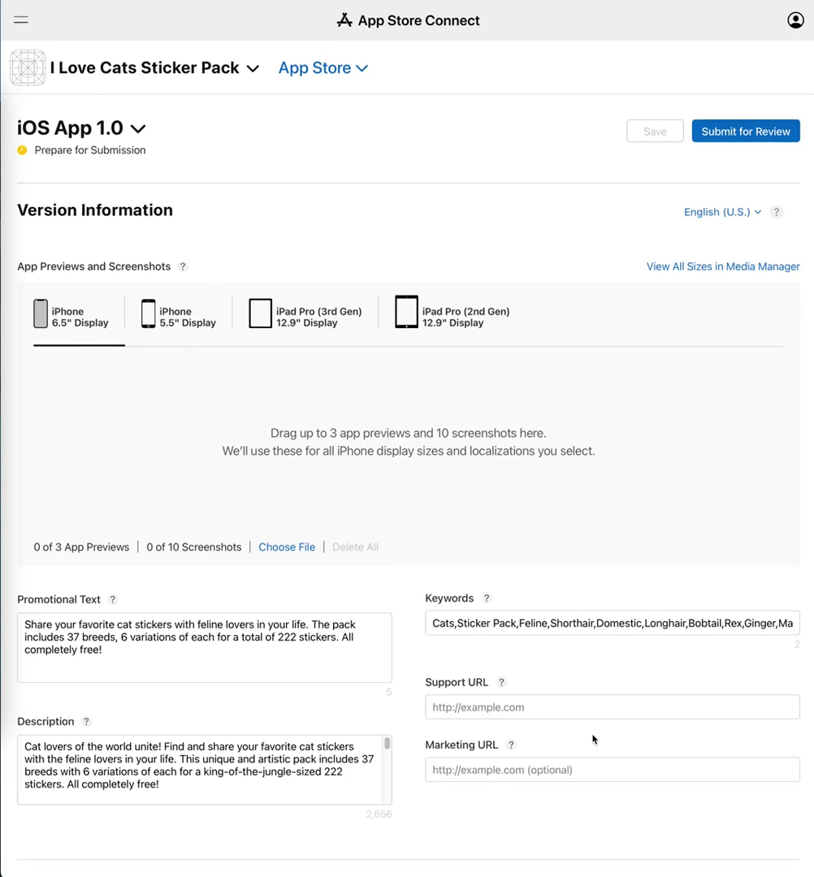